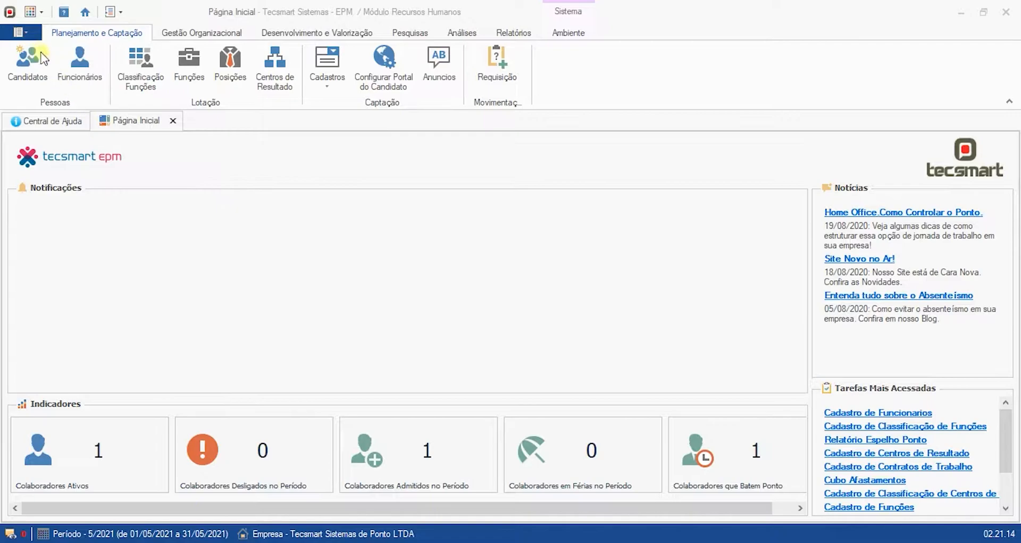
# Step: Switch to the Automação de Ponto module and open the Horários register with all records
pyautogui.click(20, 32)
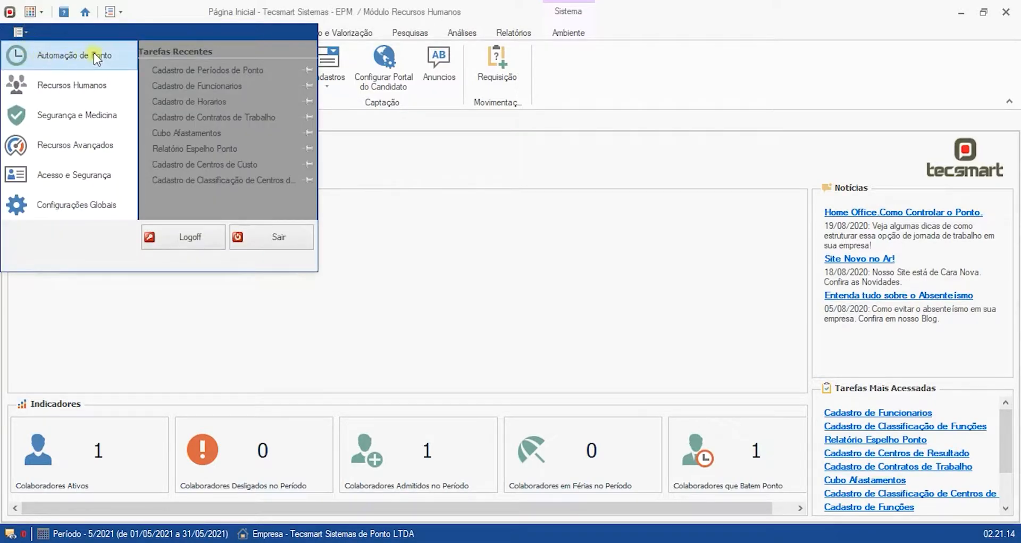
pyautogui.click(112, 57)
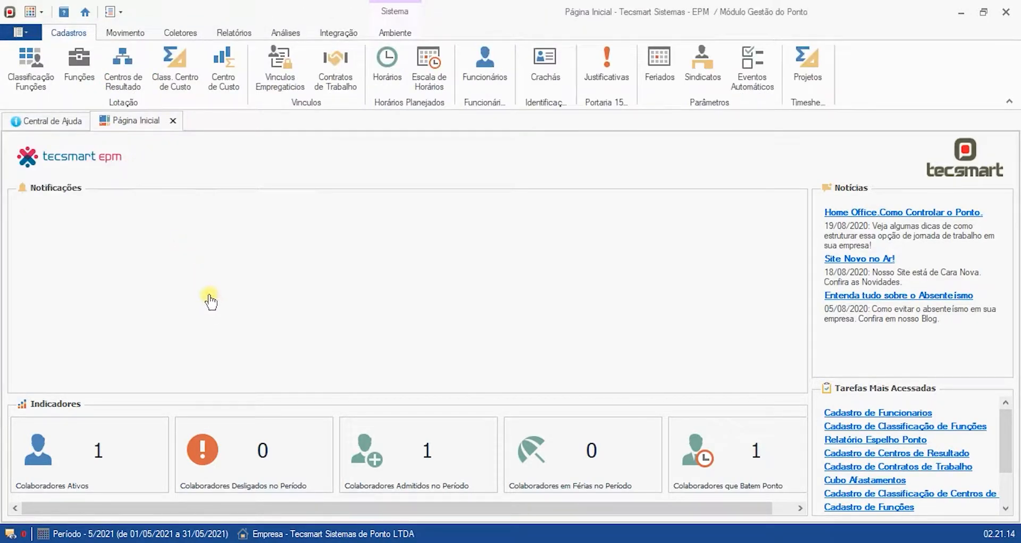
pyautogui.click(383, 72)
pyautogui.click(387, 439)
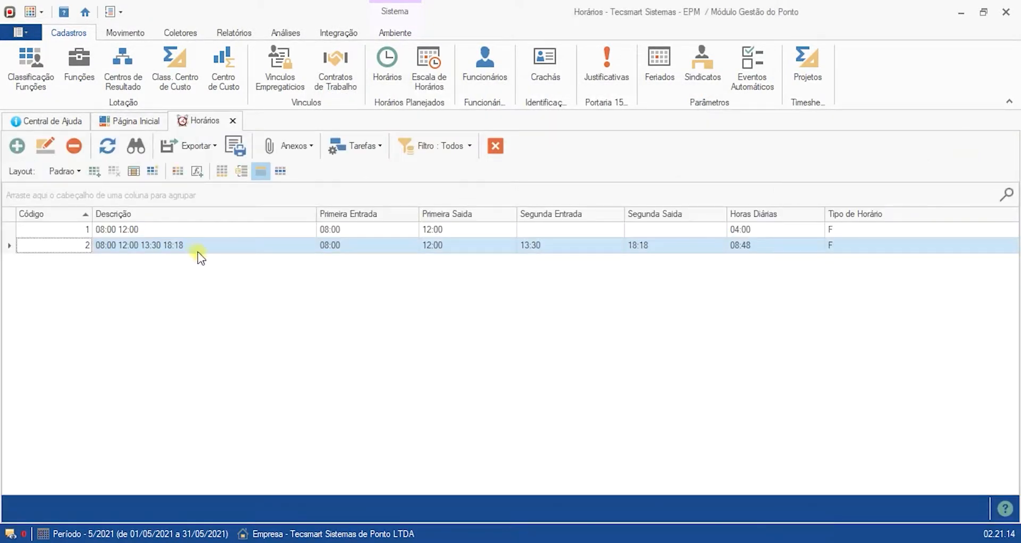
pyautogui.click(188, 230)
pyautogui.click(189, 245)
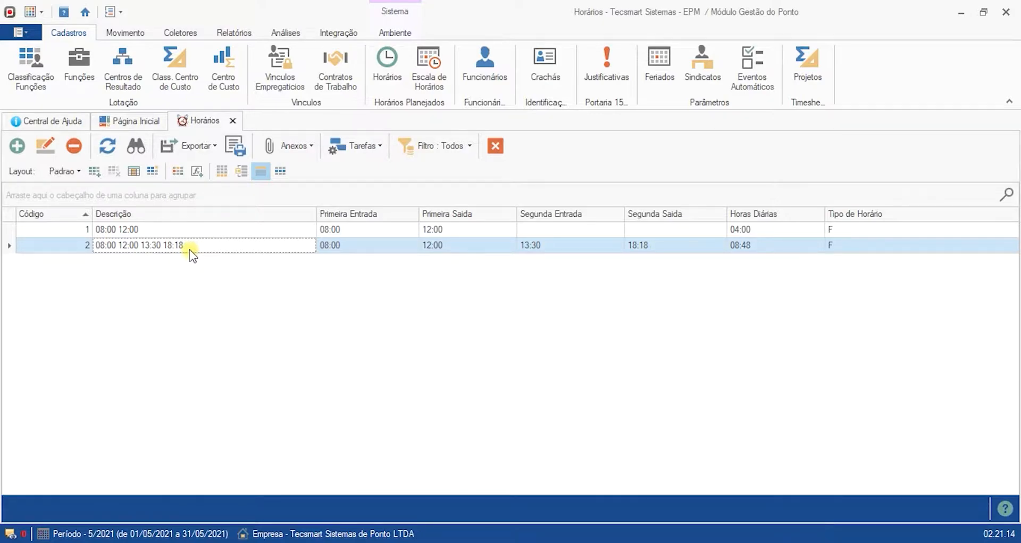
# Step: Open the Escalas register with all records and examine the days of the week in the scale's Horários list
pyautogui.click(419, 68)
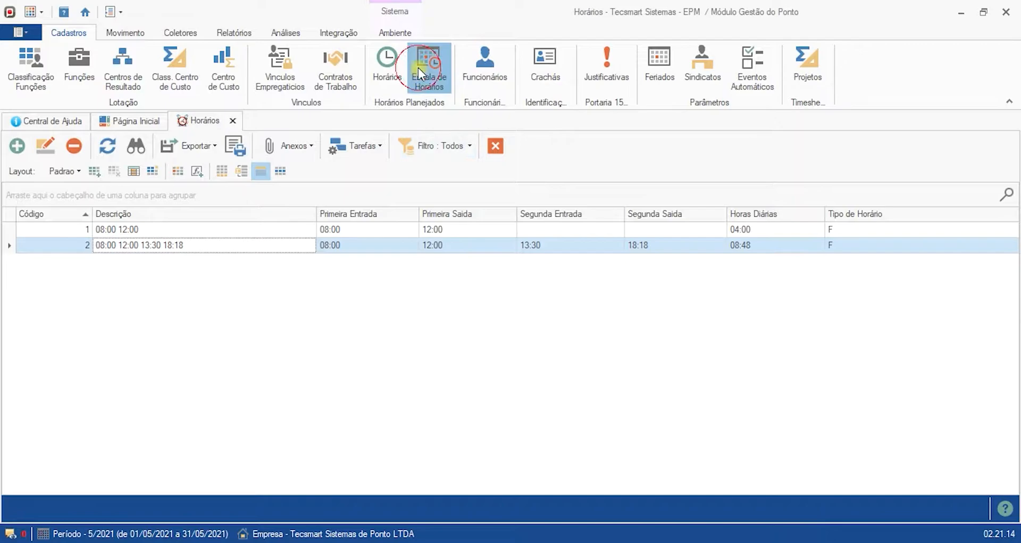
pyautogui.click(406, 440)
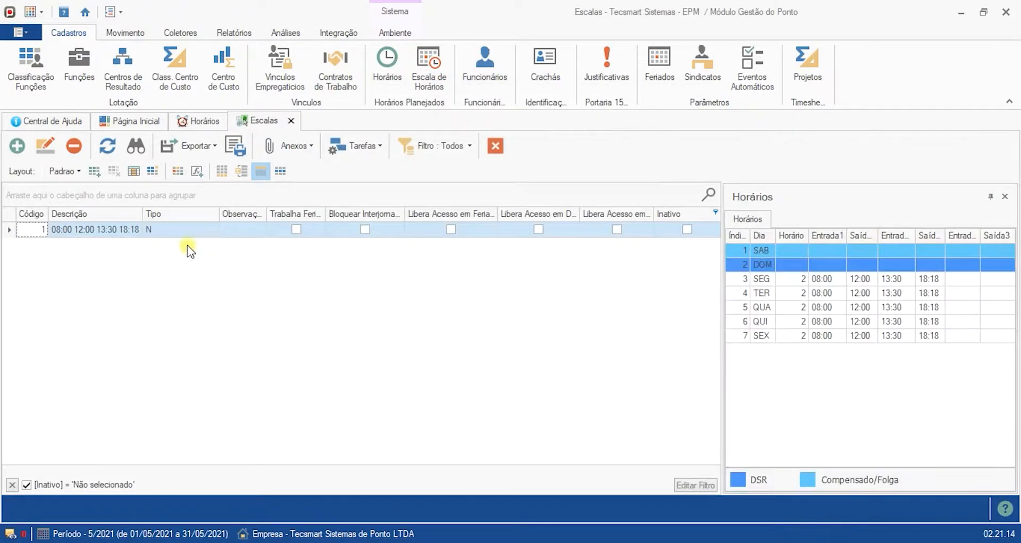
pyautogui.click(128, 228)
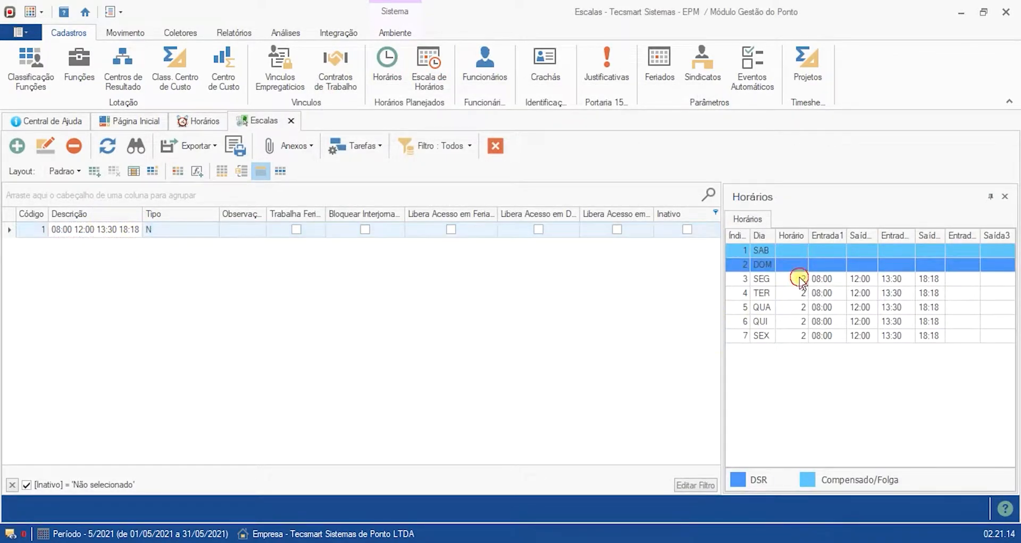
pyautogui.click(823, 308)
pyautogui.click(775, 252)
pyautogui.click(767, 280)
pyautogui.click(767, 280)
pyautogui.click(764, 308)
pyautogui.click(763, 264)
pyautogui.click(789, 338)
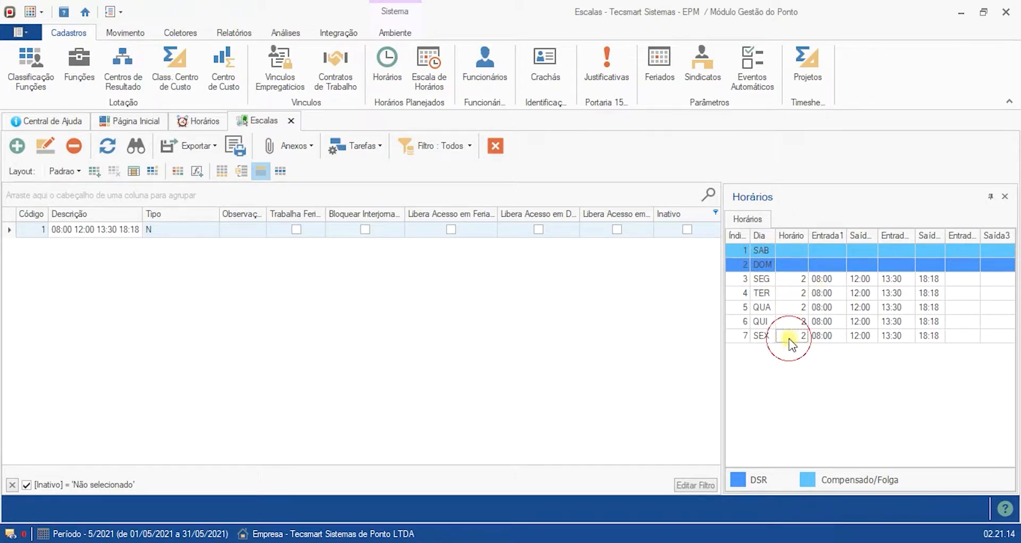
# Step: Review the entry and exit times assigned to each weekday of the scale, starting from Monday
pyautogui.click(803, 282)
pyautogui.click(822, 281)
pyautogui.click(893, 280)
pyautogui.click(936, 280)
pyautogui.click(824, 281)
pyautogui.press('Down')
pyautogui.press('Down')
pyautogui.press('Down')
pyautogui.press('Up')
pyautogui.press('Up')
pyautogui.press('Up')
pyautogui.press('Up')
pyautogui.press('Down')
pyautogui.press('Down')
pyautogui.press('Down')
pyautogui.press('Down')
# Step: Close the Escalas and Horários registers, and reopen Horários with all records
pyautogui.click(291, 122)
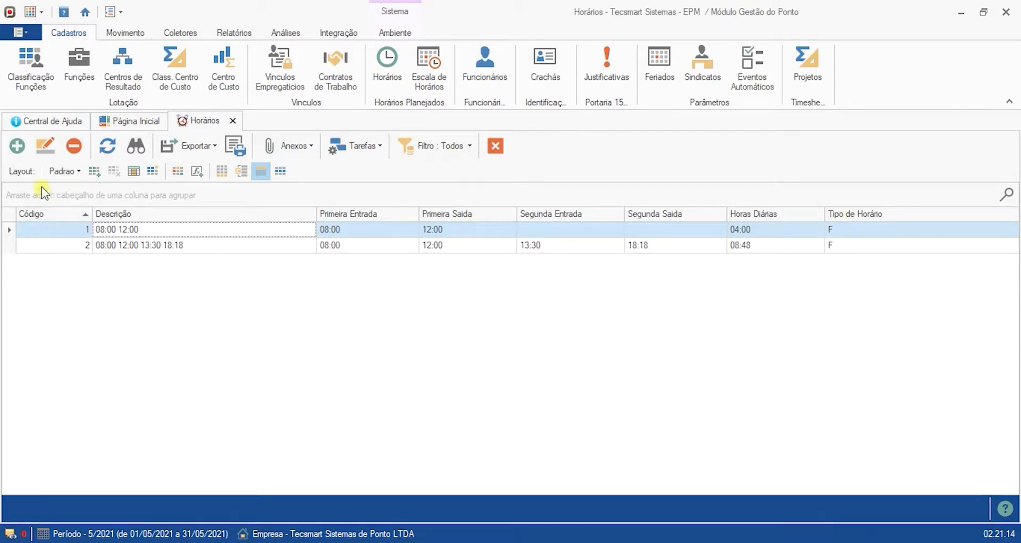
pyautogui.click(233, 120)
pyautogui.click(387, 66)
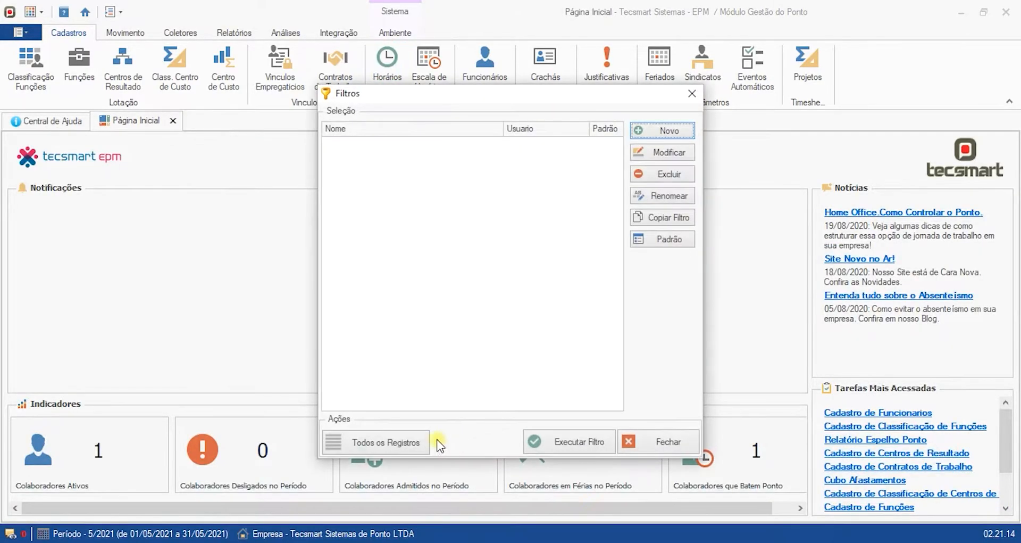
pyautogui.click(405, 442)
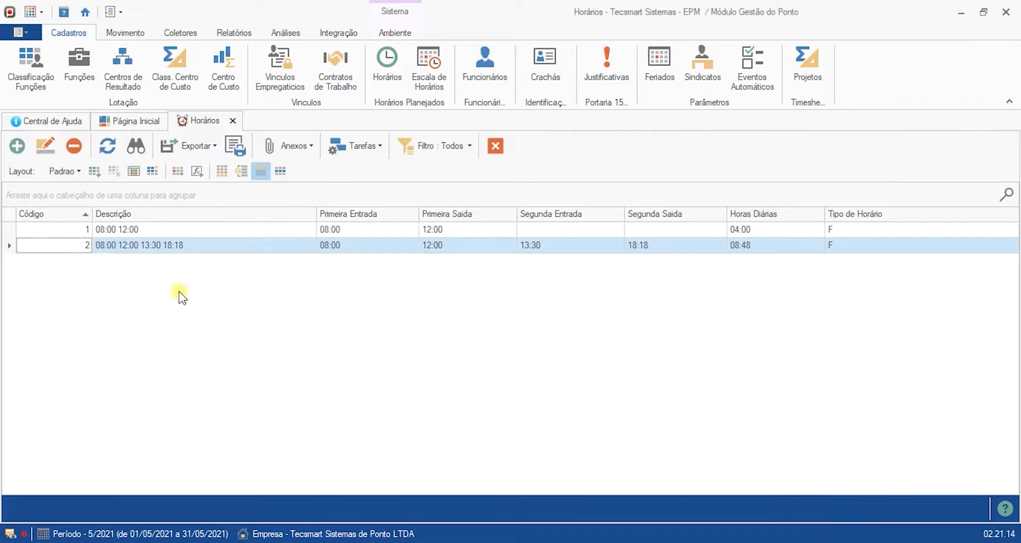
# Step: Start a new Horário record with the description "07:42 12:00 13:30 18:00"
pyautogui.click(13, 148)
pyautogui.click(91, 245)
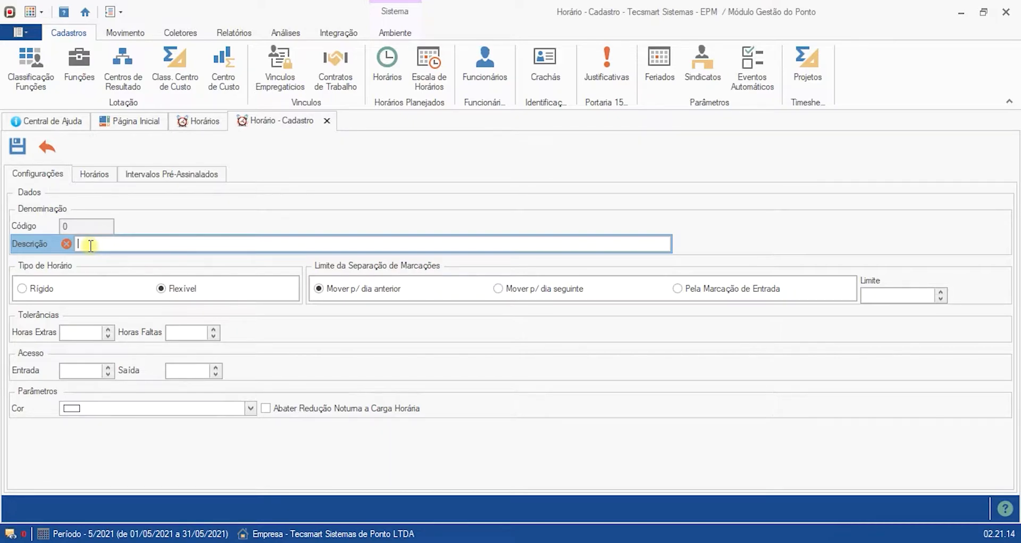
pyautogui.write('07:42 12:00 13:30 18:00')
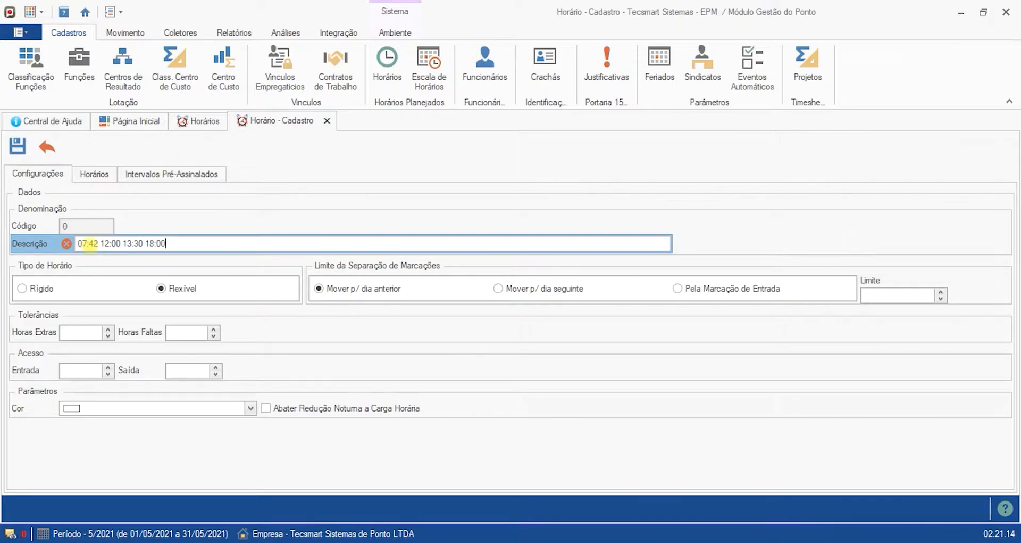
pyautogui.click(192, 245)
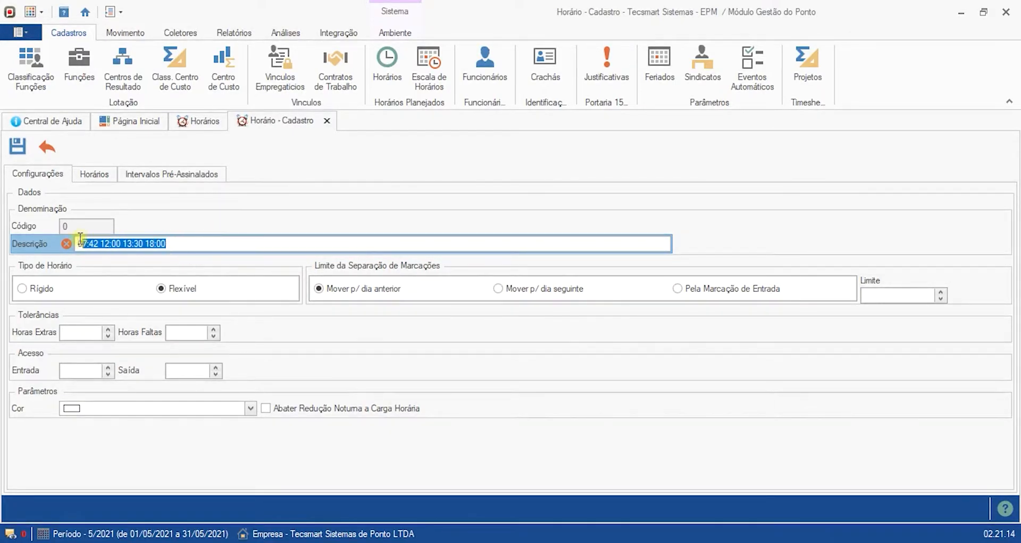
pyautogui.click(201, 246)
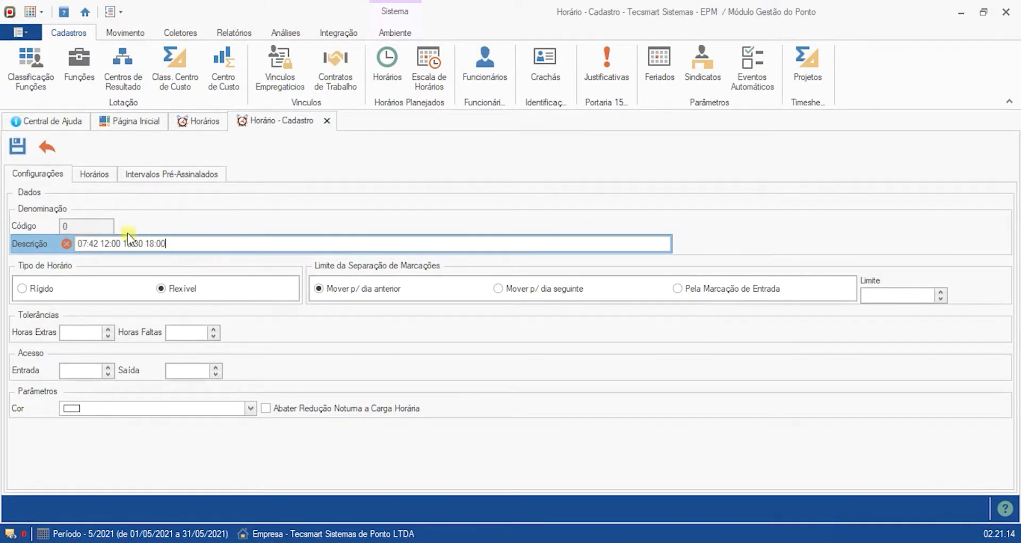
pyautogui.click(101, 226)
pyautogui.click(177, 247)
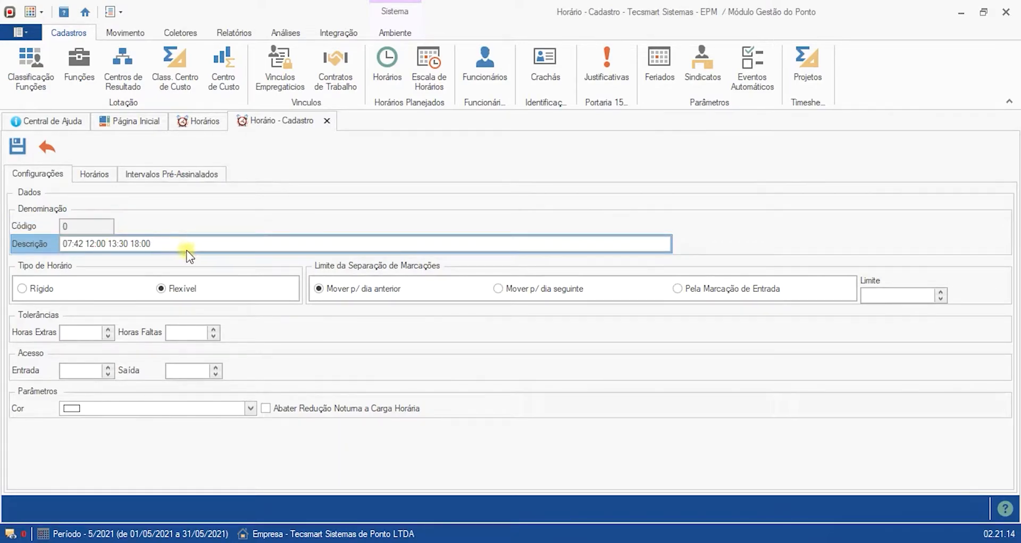
pyautogui.moveTo(182, 245); pyautogui.dragTo(63, 244)
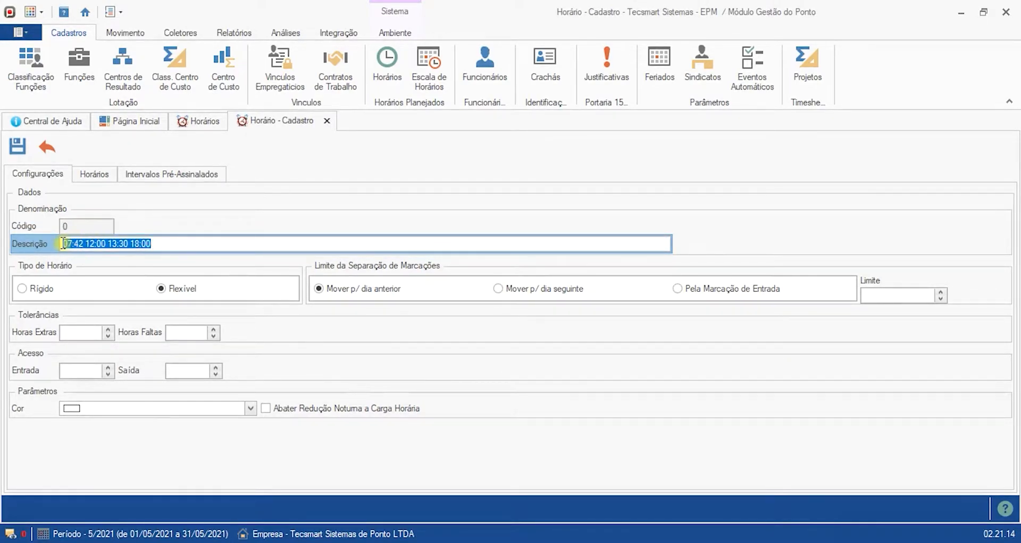
pyautogui.click(91, 241)
pyautogui.moveTo(197, 239); pyautogui.dragTo(61, 242)
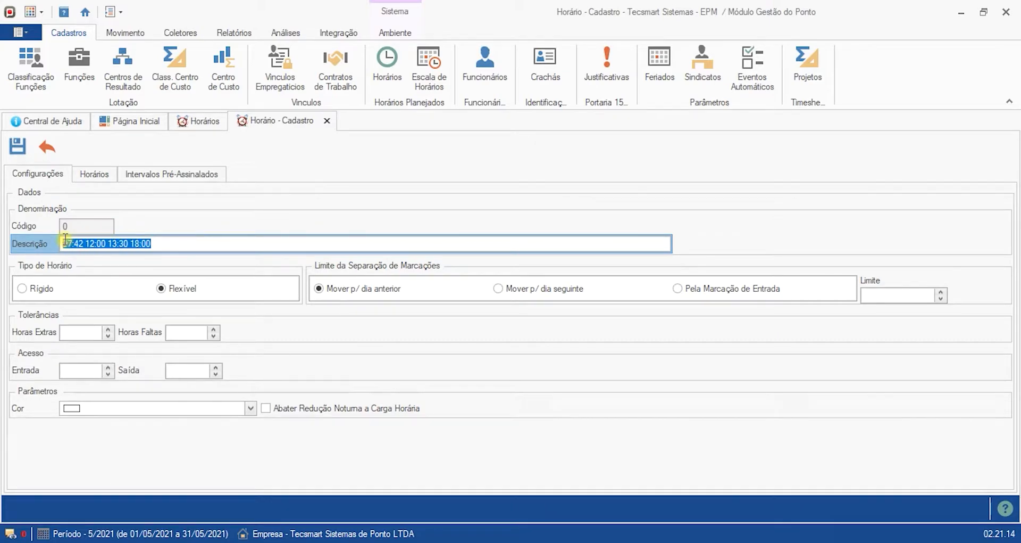
# Step: Set the new schedule's Tipo de Horário to Rígido
pyautogui.click(45, 287)
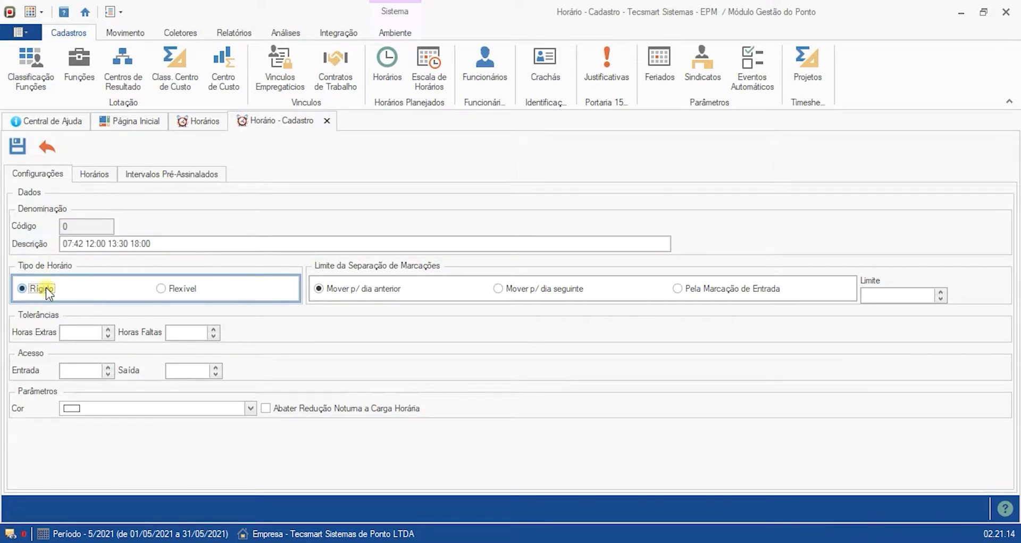
pyautogui.click(175, 289)
pyautogui.click(30, 292)
# Step: Open the Funcionários register with all records
pyautogui.click(484, 59)
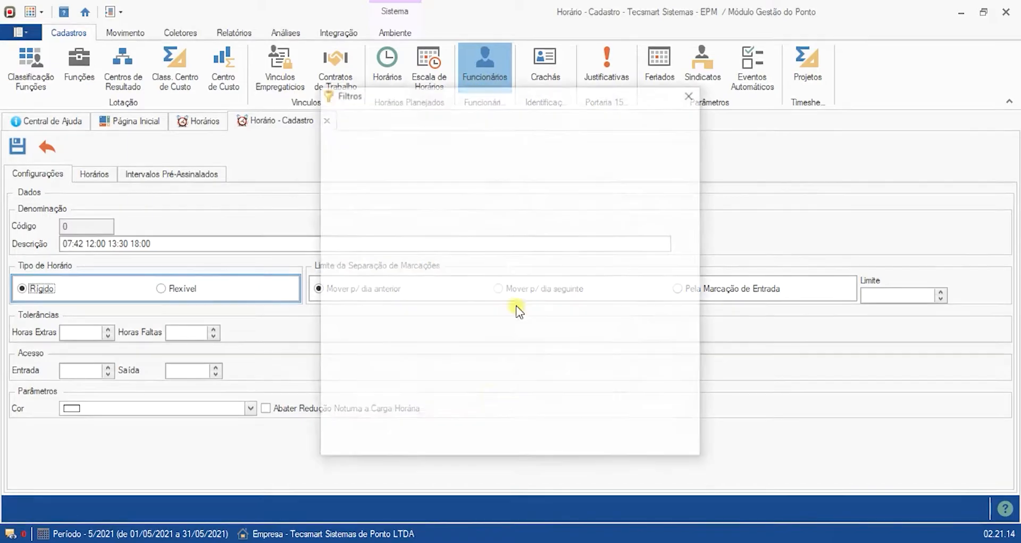
pyautogui.click(405, 446)
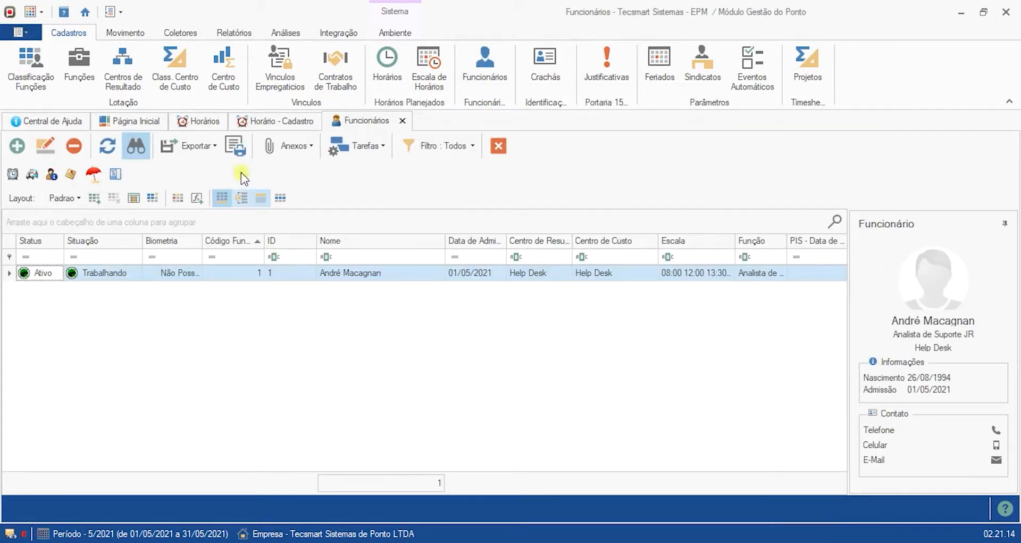
# Step: Change the Tipo de Horário of the existing 08:00 12:00 schedule to Rígido and save it
pyautogui.click(222, 121)
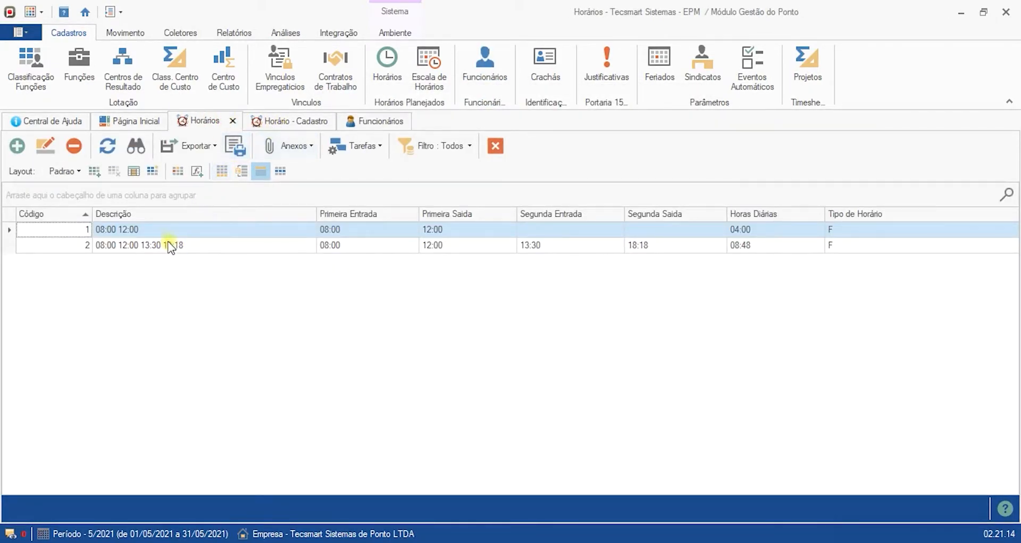
pyautogui.click(157, 230)
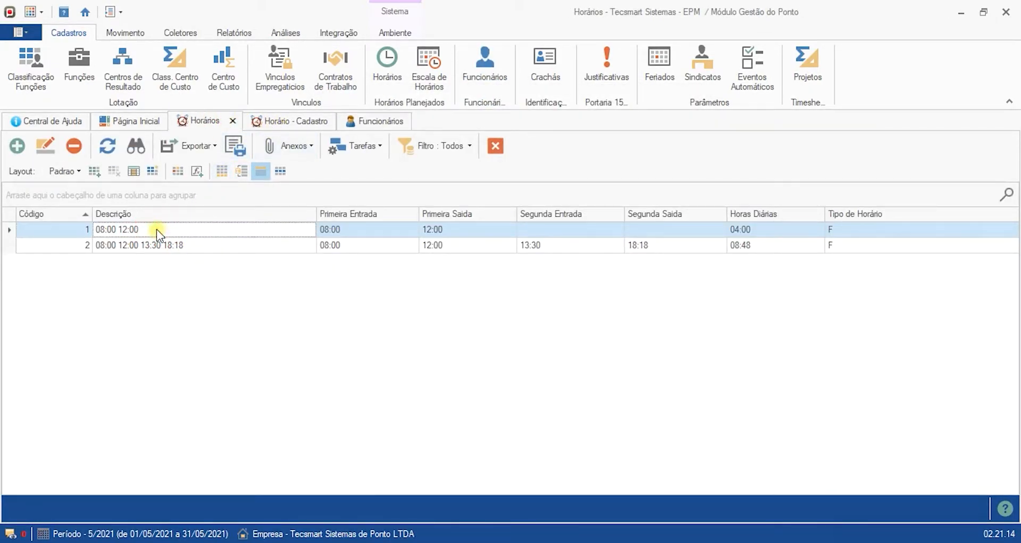
pyautogui.click(45, 149)
pyautogui.click(51, 289)
pyautogui.click(24, 144)
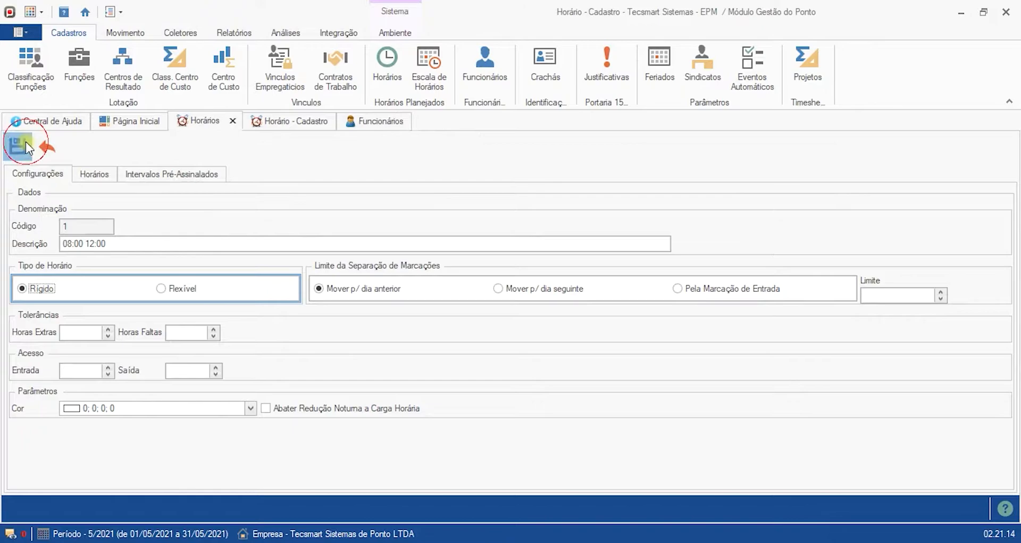
# Step: Open the employee's Gestão de Ponto and check the planned schedule for 03/05/2021 in Manutenção de Ponto
pyautogui.click(379, 121)
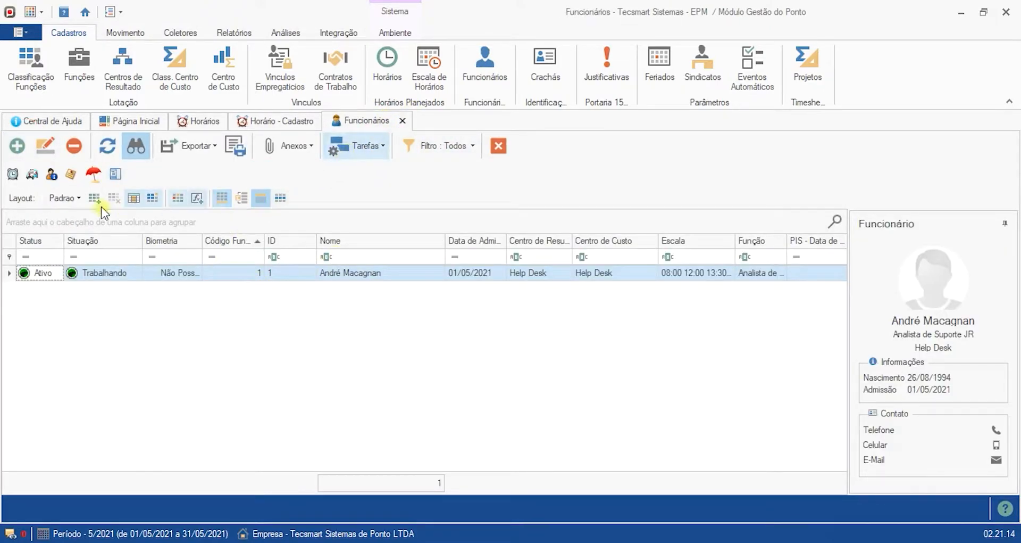
pyautogui.click(11, 175)
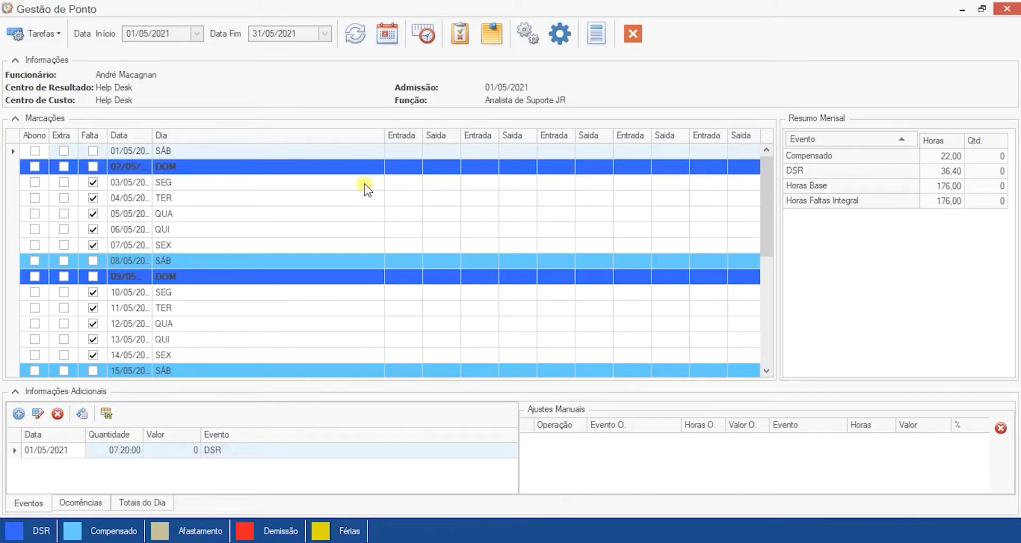
pyautogui.click(359, 184)
pyautogui.doubleClick(345, 184)
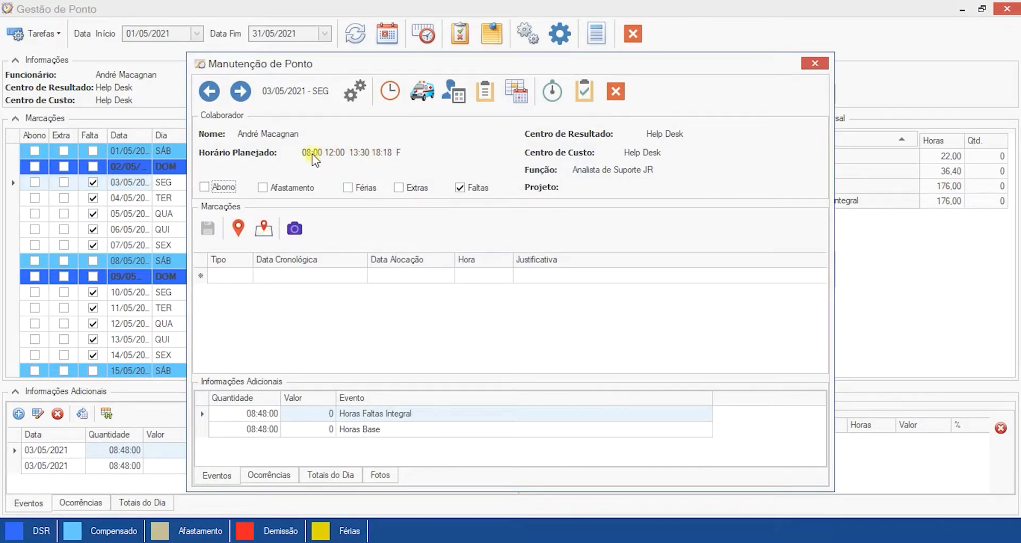
pyautogui.click(616, 90)
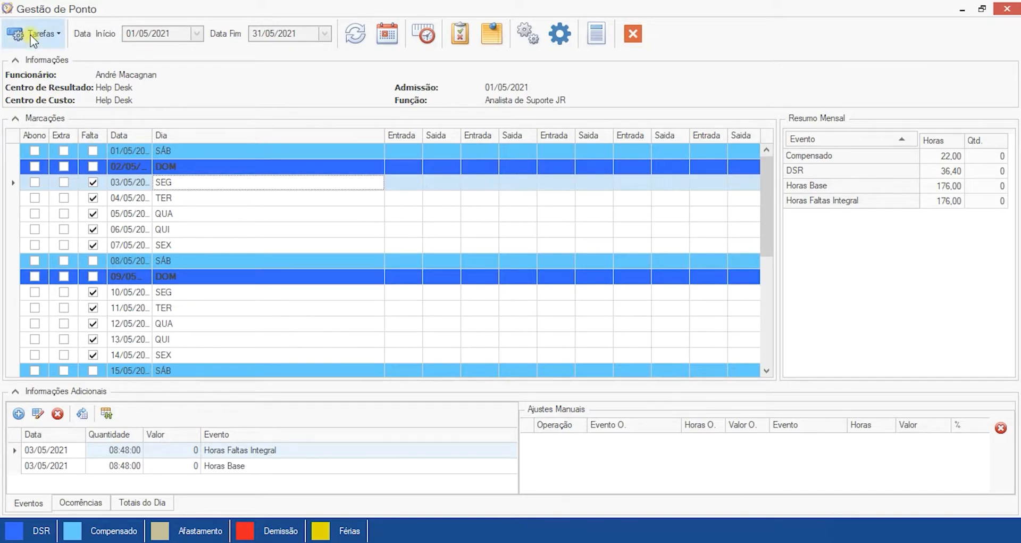
# Step: Program a Horário change to schedule 1 (08:00 12:00) from 03/05/2021 to 03/05/2021 and save it
pyautogui.click(212, 198)
pyautogui.click(209, 183)
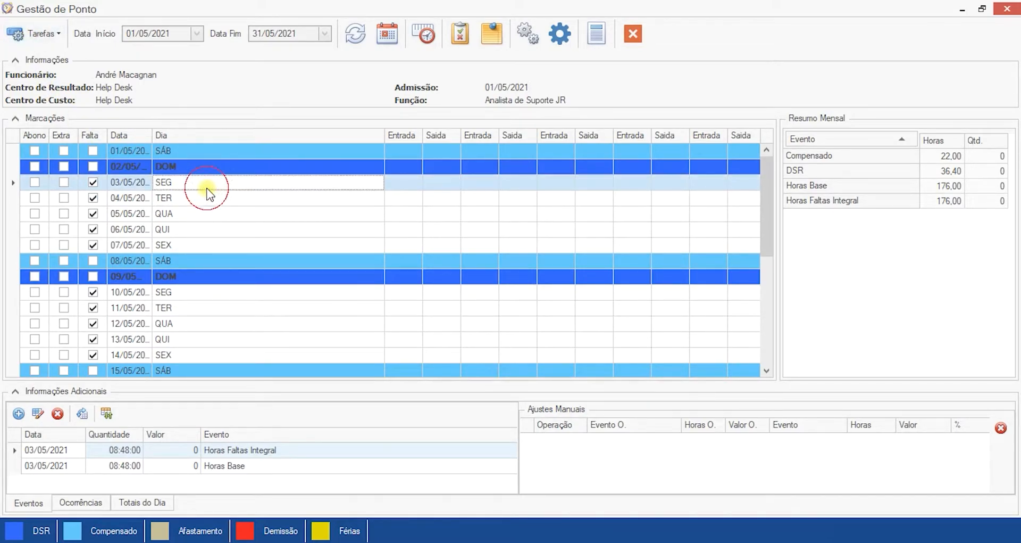
pyautogui.click(55, 37)
pyautogui.moveTo(69, 76)
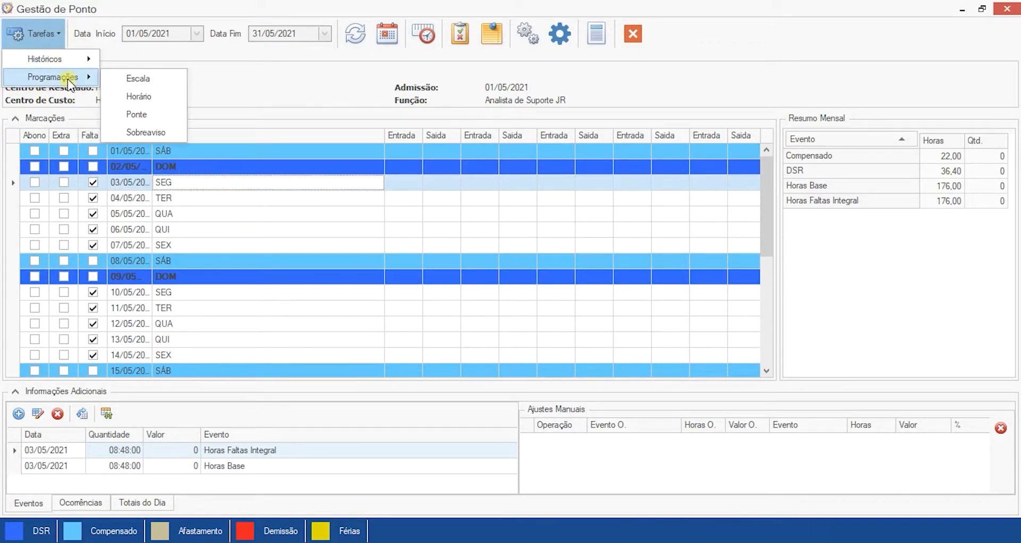
pyautogui.click(146, 97)
pyautogui.click(355, 239)
pyautogui.doubleClick(286, 241)
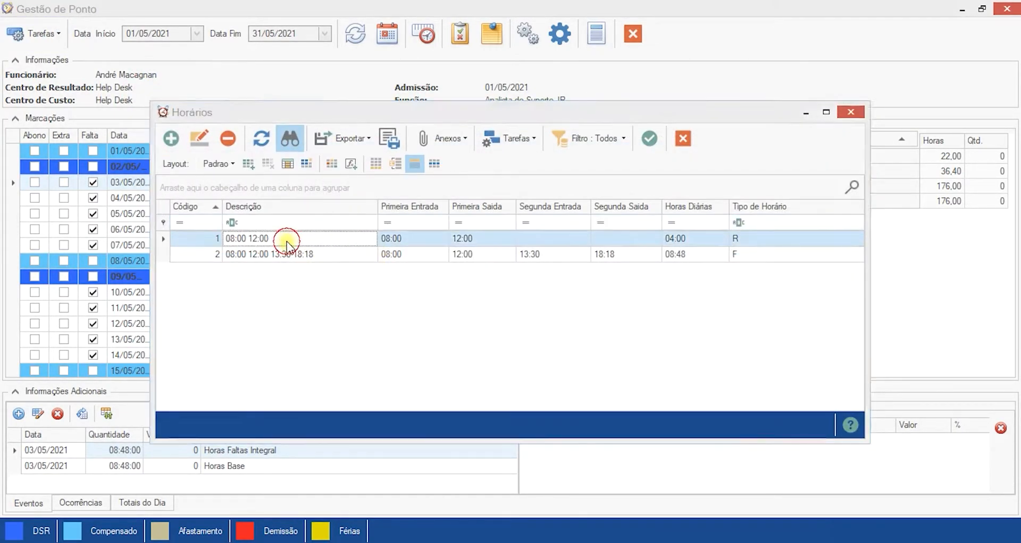
pyautogui.click(394, 286)
pyautogui.click(500, 287)
pyautogui.click(611, 353)
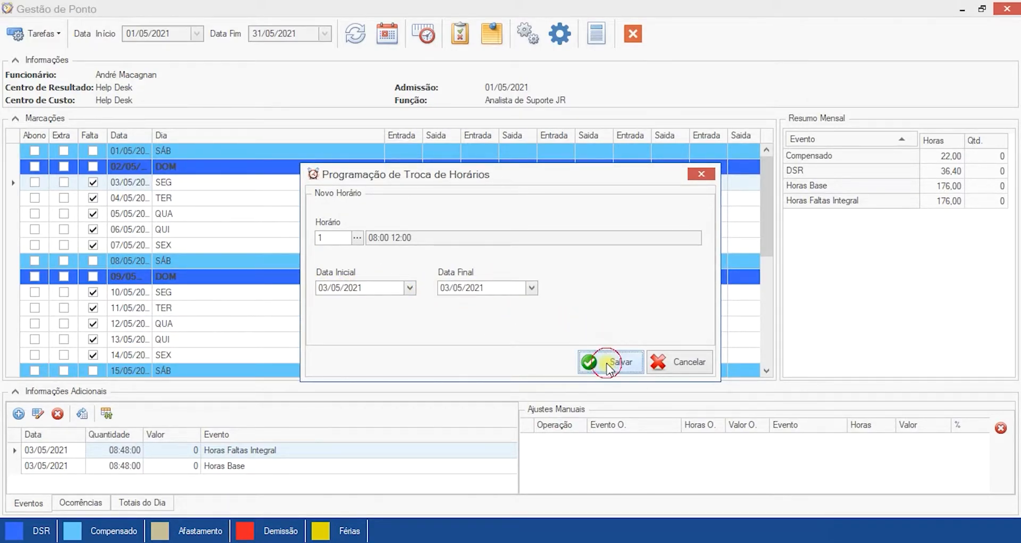
# Step: Add manual markings at 14:00 and 18:00 on 03/05/2021, both with the justification Falta de Batida de Ponto, and save them
pyautogui.doubleClick(360, 184)
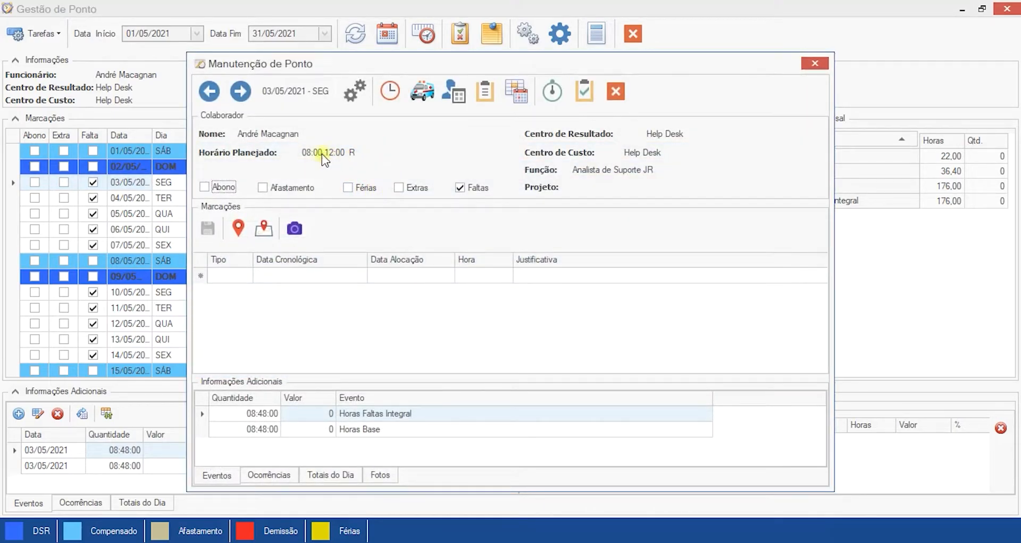
pyautogui.click(475, 277)
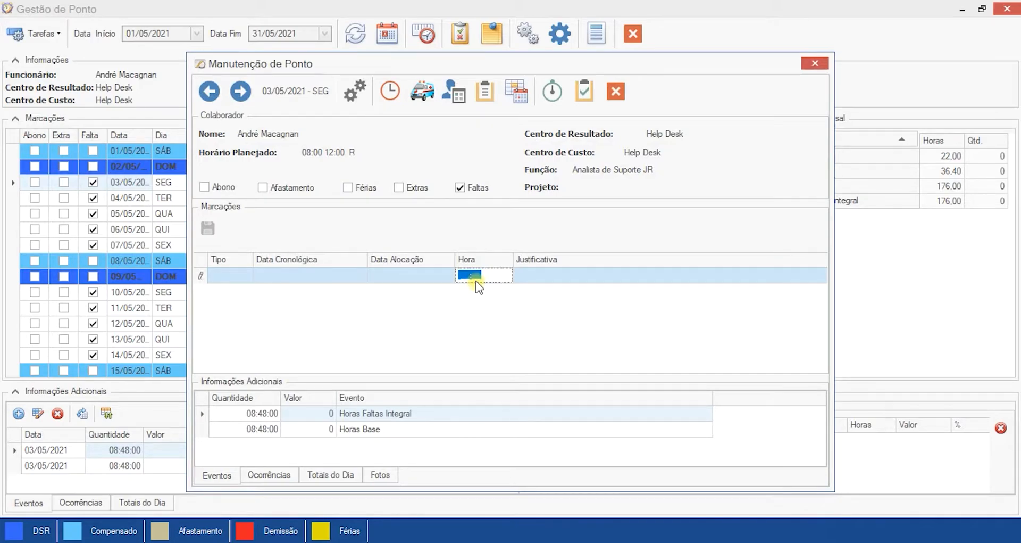
pyautogui.write('14:00')
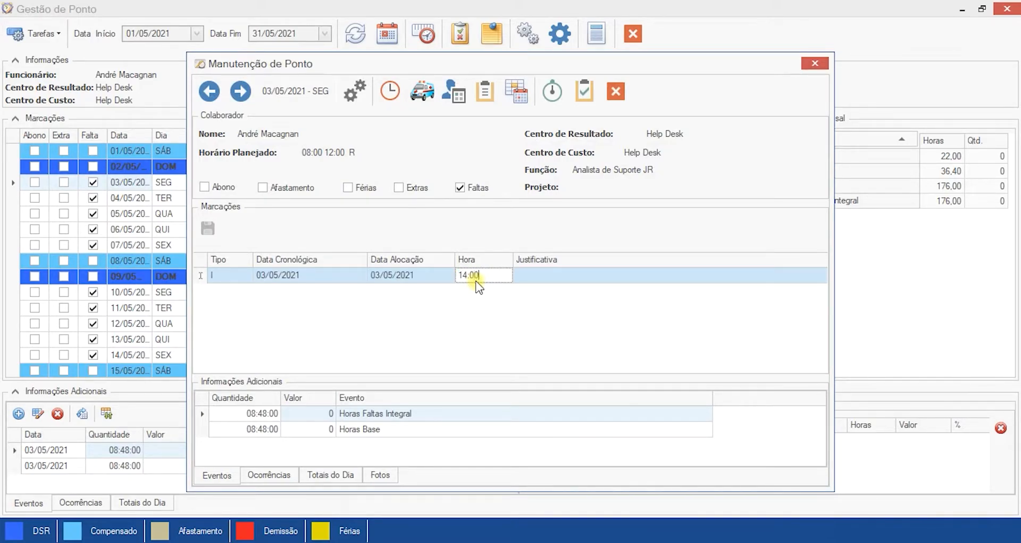
pyautogui.click(586, 274)
pyautogui.write('Falta de Batida de Ponto')
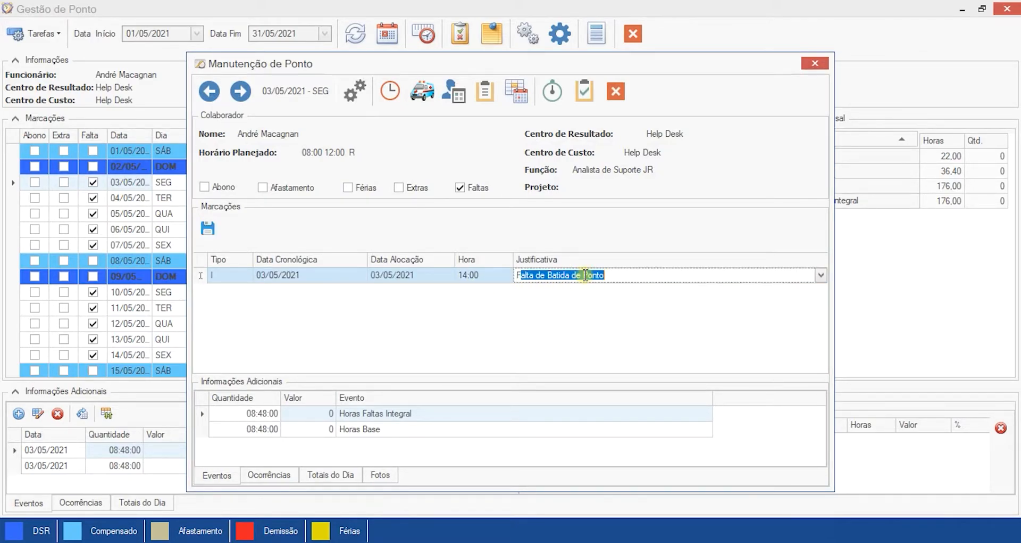
pyautogui.press('Return')
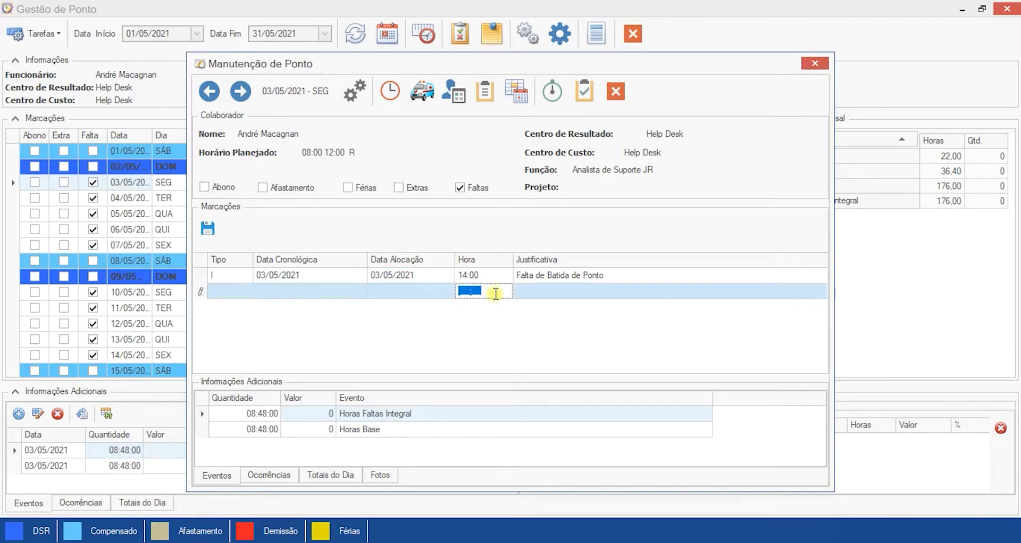
pyautogui.write('18:00')
pyautogui.press('Tab')
pyautogui.write('F')
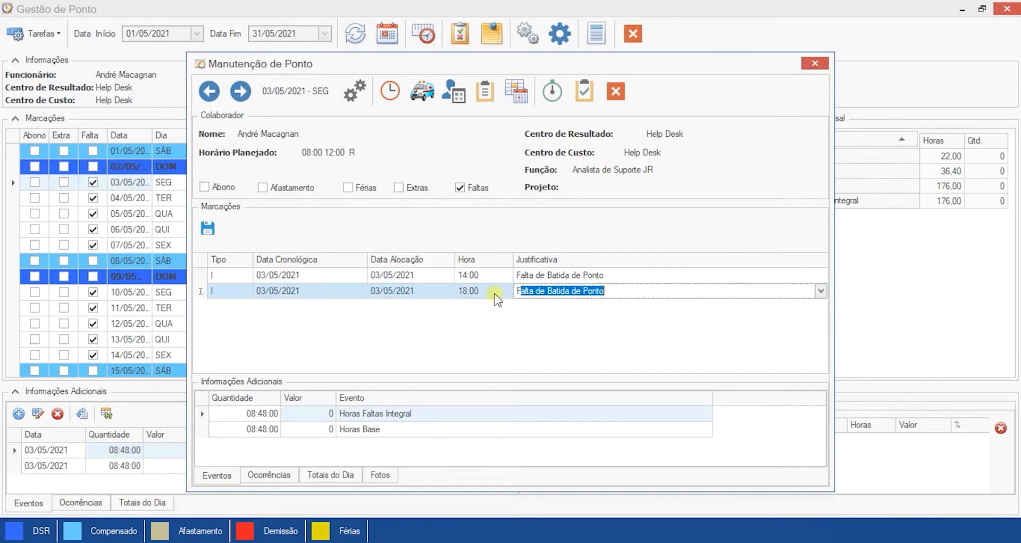
pyautogui.click(208, 228)
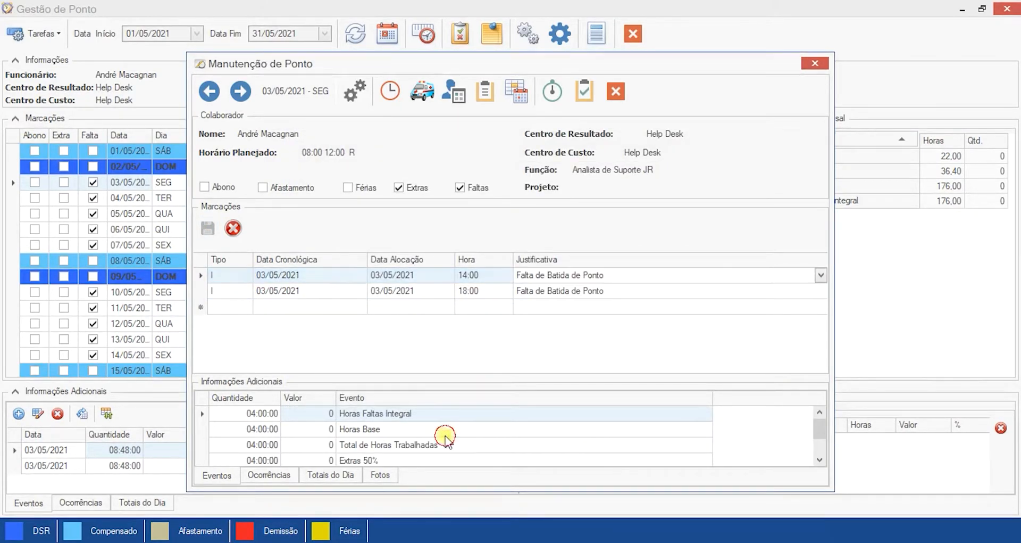
# Step: Examine the Horas Faltas Integral and Extras 50% events for 03/05/2021 against the planned schedule, and close the employee's Gestão de Ponto
pyautogui.click(268, 415)
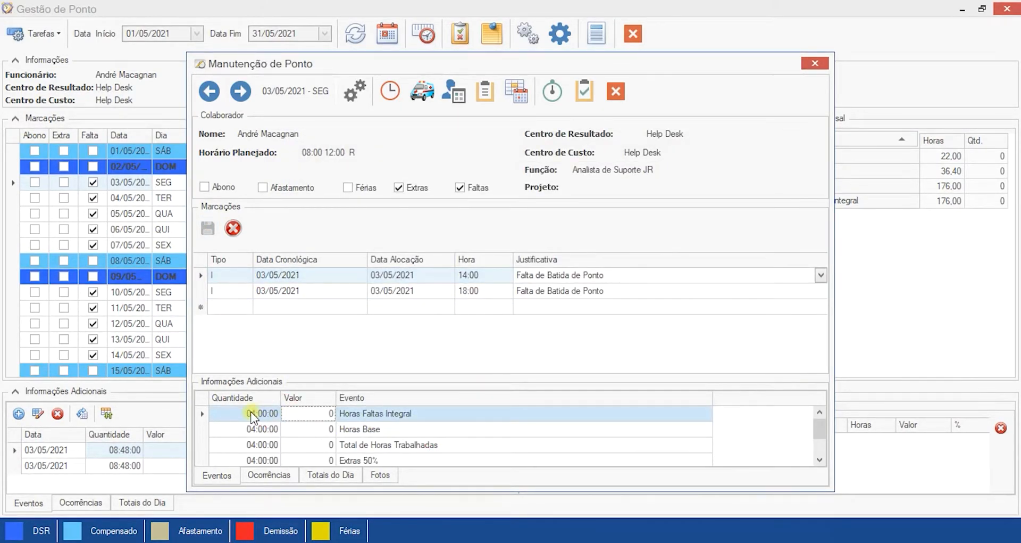
pyautogui.scroll(-1, 340, 434)
pyautogui.click(378, 443)
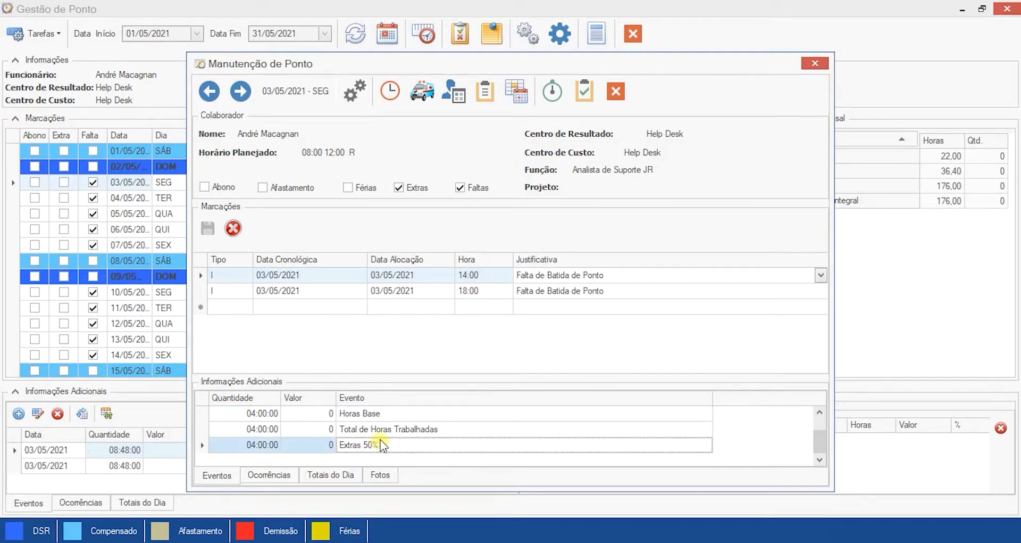
pyautogui.scroll(1, 385, 433)
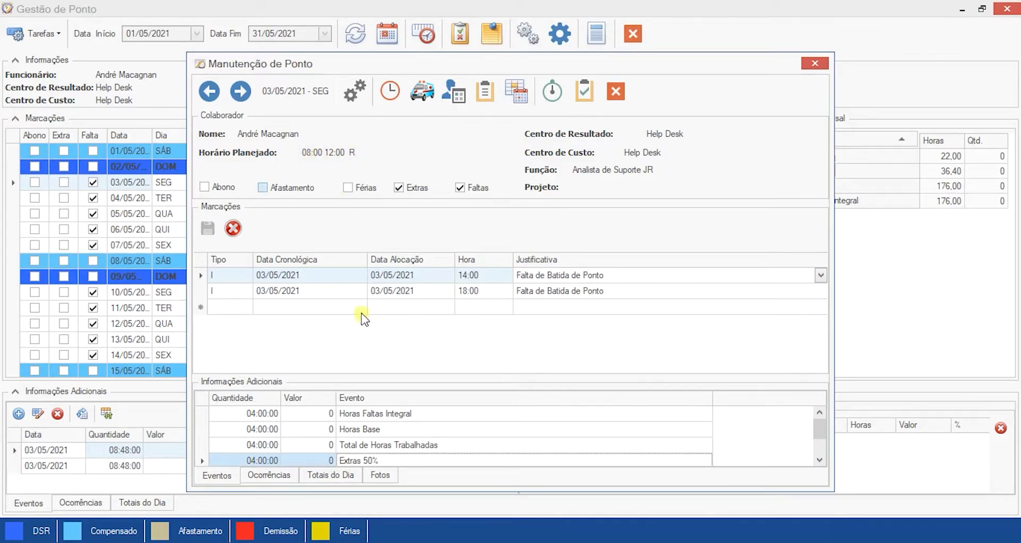
pyautogui.click(386, 414)
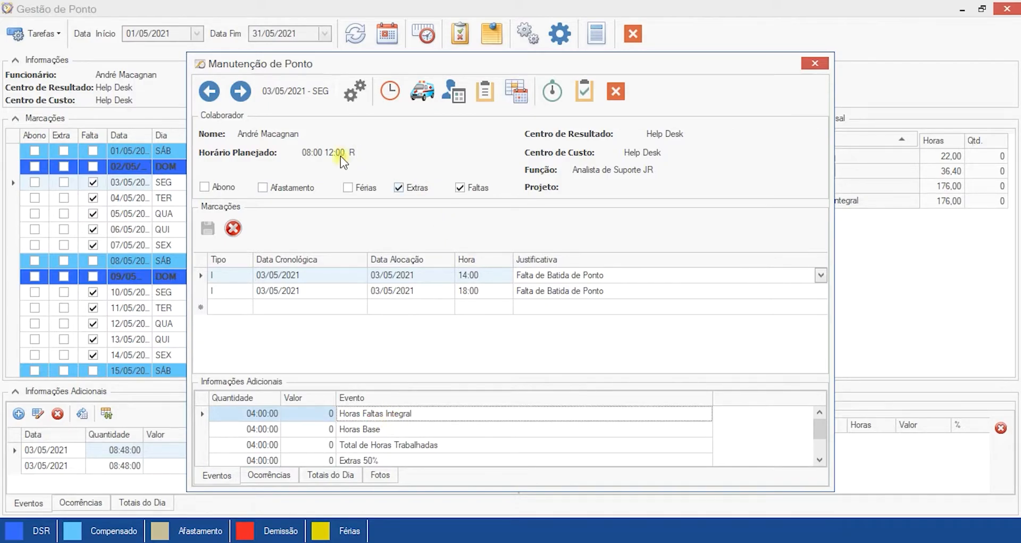
pyautogui.scroll(-1, 378, 452)
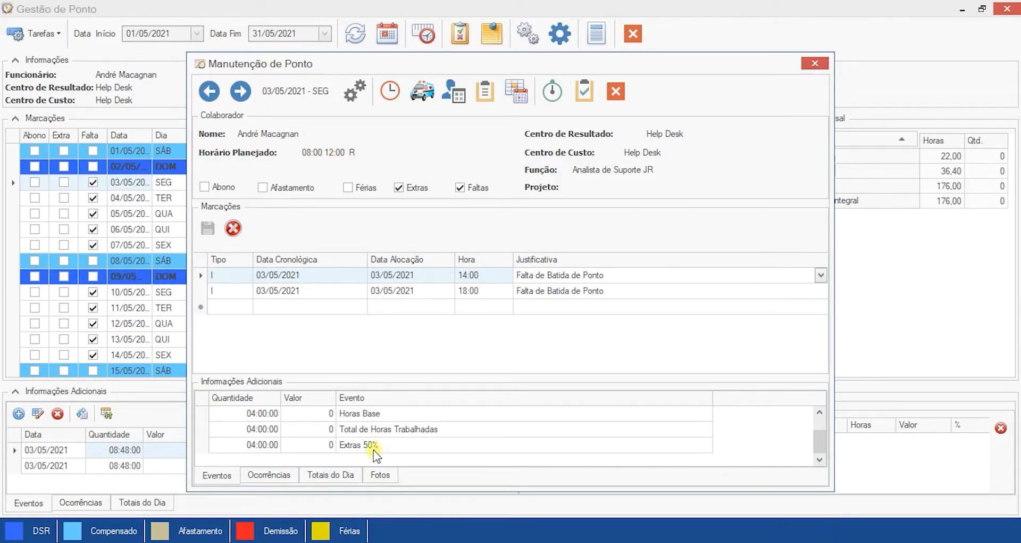
pyautogui.click(373, 449)
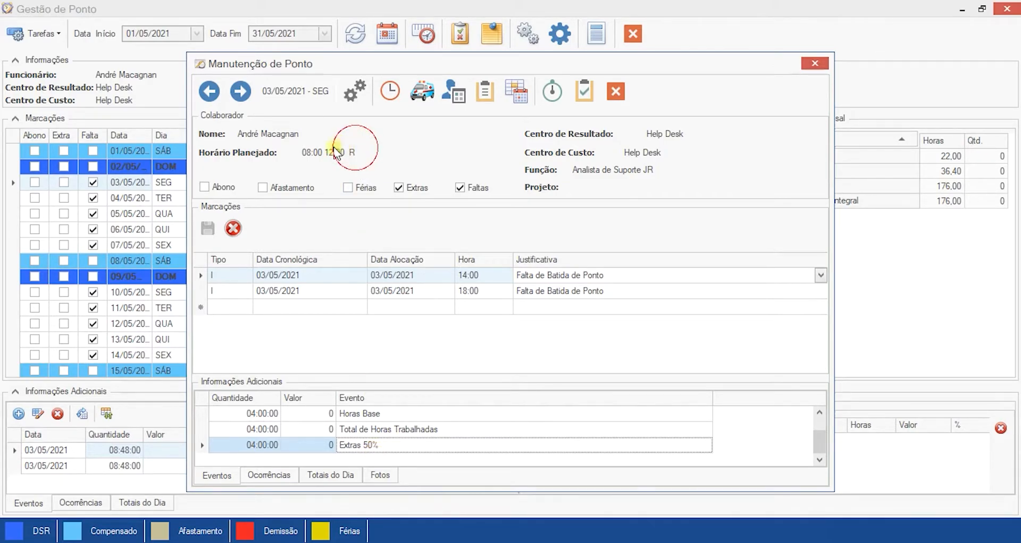
pyautogui.click(619, 96)
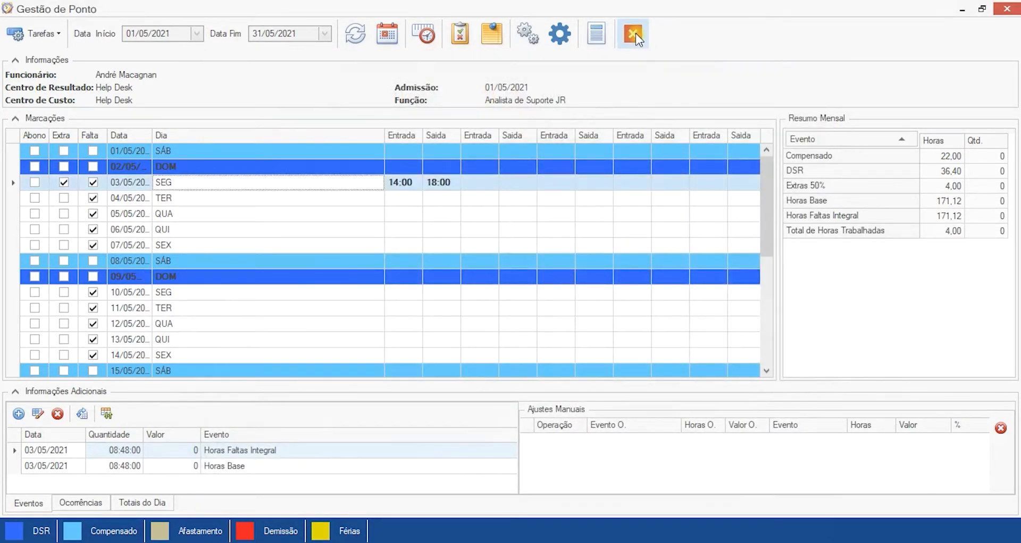
pyautogui.click(635, 34)
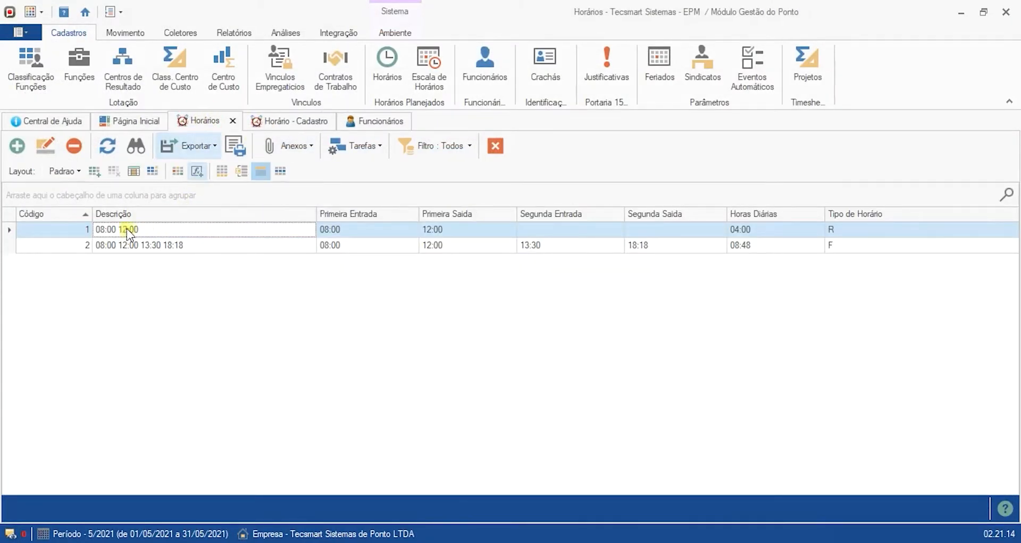
# Step: Change the Tipo de Horário of the 08:00 12:00 schedule to Flexível and save it
pyautogui.click(47, 148)
pyautogui.click(176, 291)
pyautogui.click(22, 150)
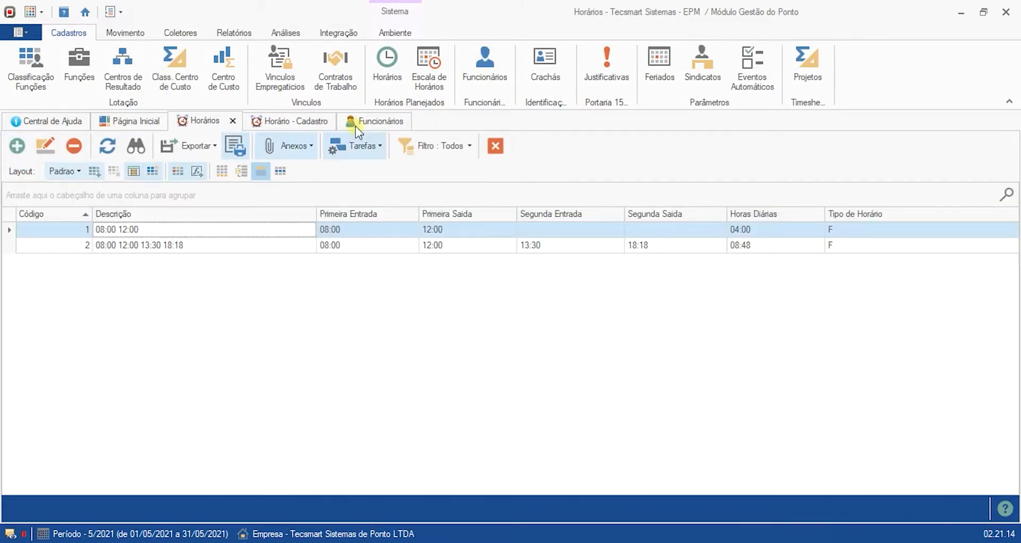
# Step: Reopen the employee's Gestão de Ponto and recalculate 03/05/2021 in Manutenção de Ponto
pyautogui.click(353, 124)
pyautogui.click(11, 176)
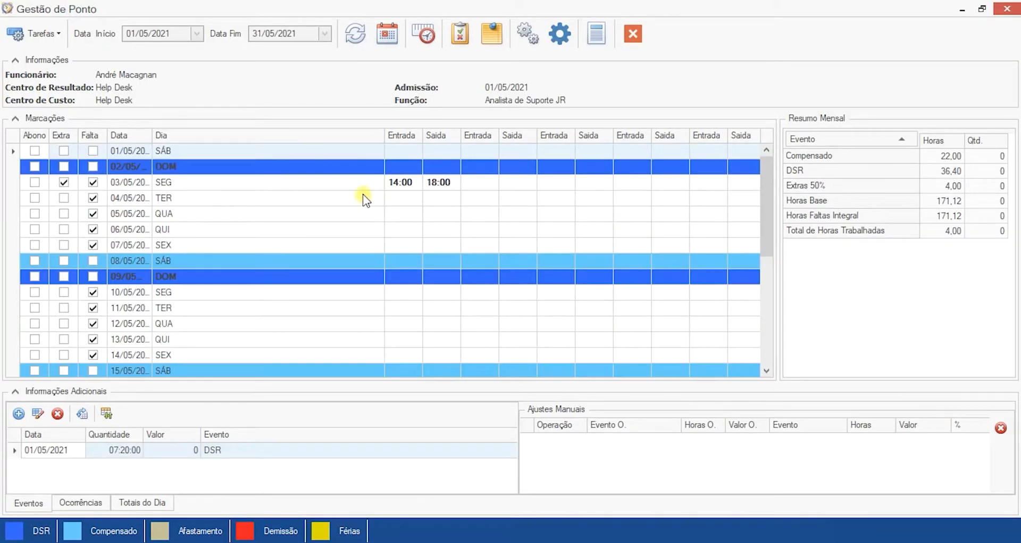
pyautogui.doubleClick(356, 182)
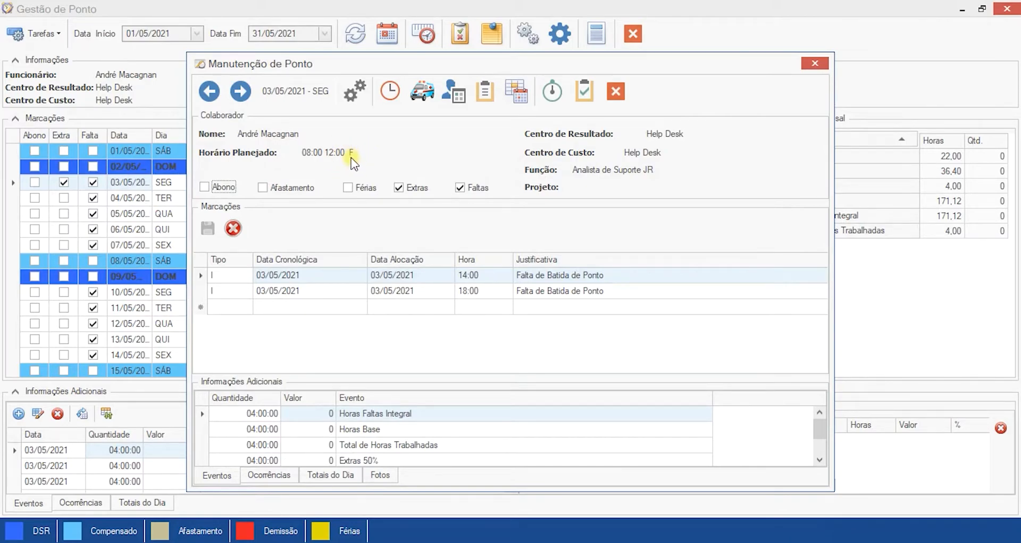
pyautogui.click(355, 91)
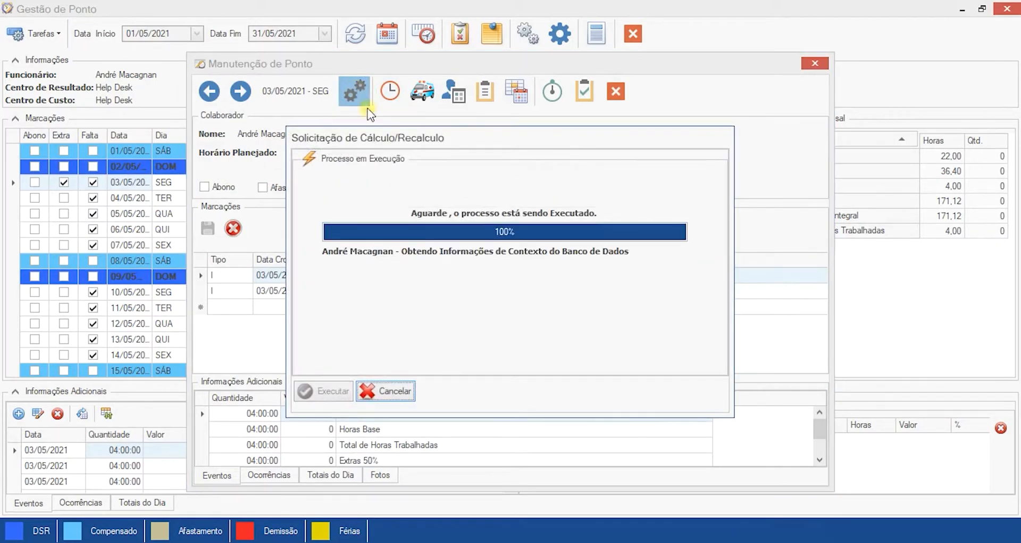
pyautogui.click(423, 420)
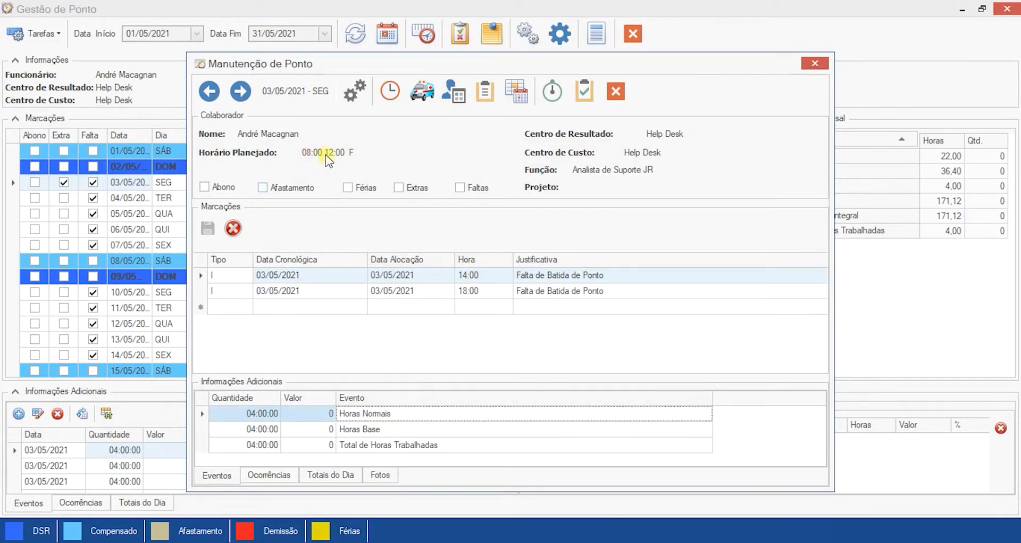
# Step: Check the 14:00 and 18:00 markings of 03/05/2021 and close the employee's point management and the Funcionários register
pyautogui.click(470, 291)
pyautogui.click(484, 307)
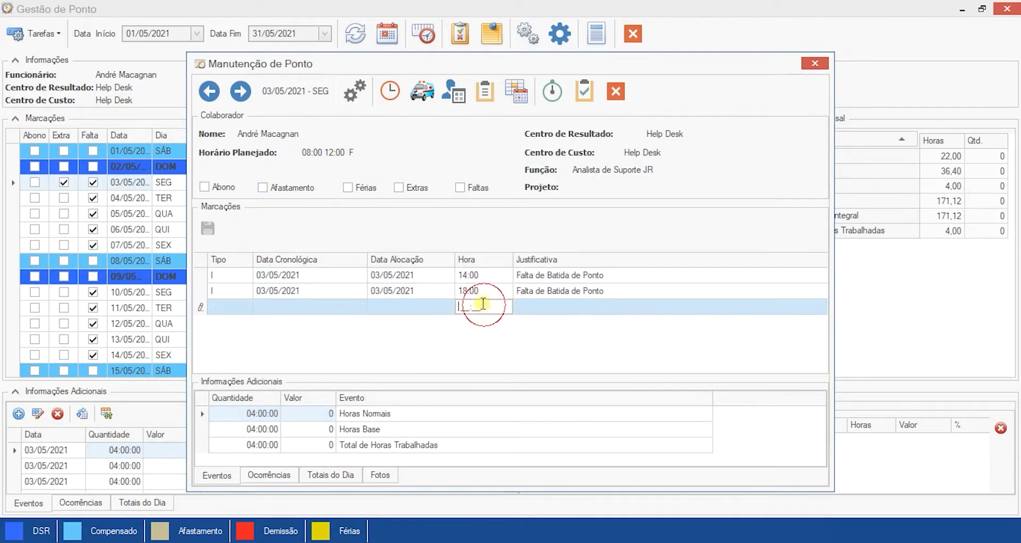
pyautogui.click(482, 276)
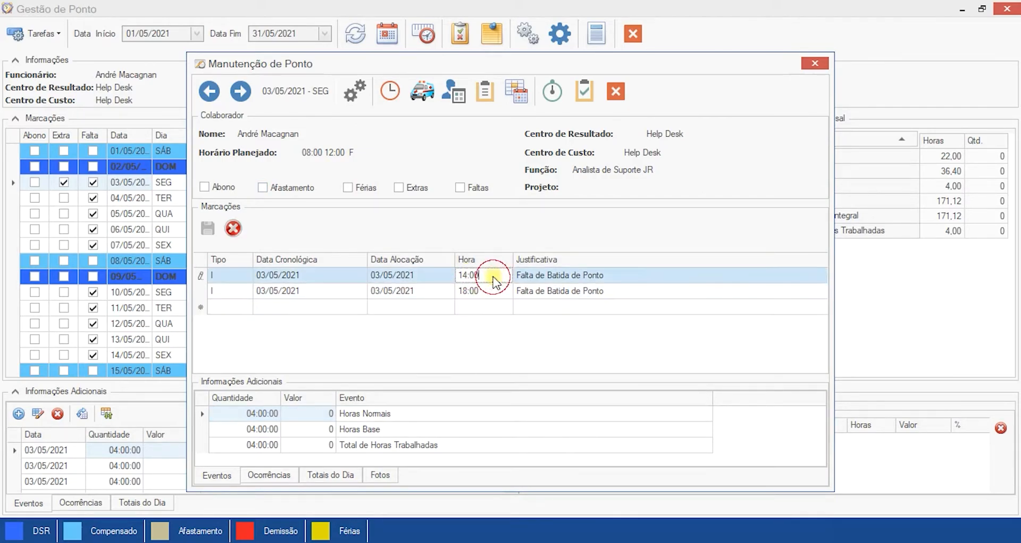
pyautogui.click(615, 91)
pyautogui.click(632, 36)
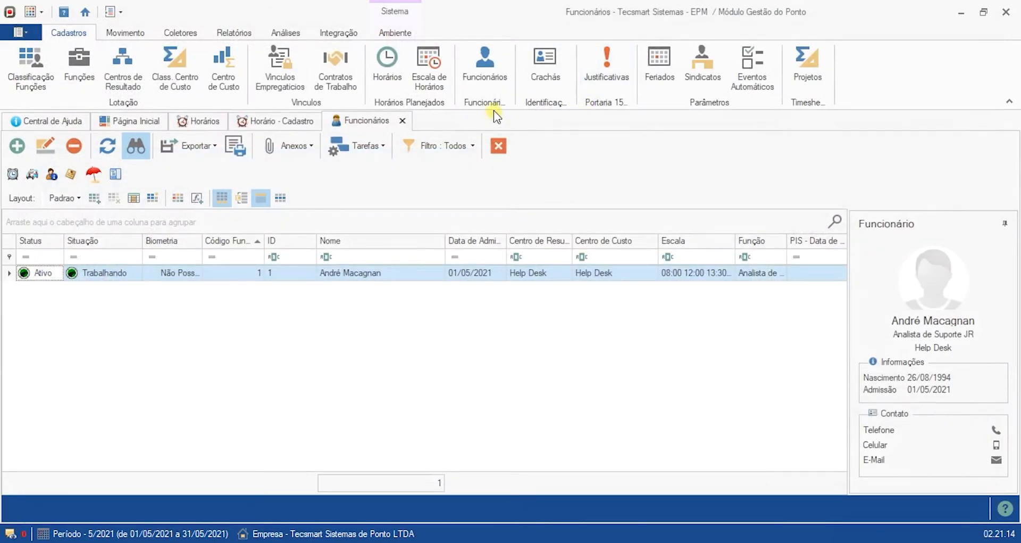
pyautogui.click(402, 121)
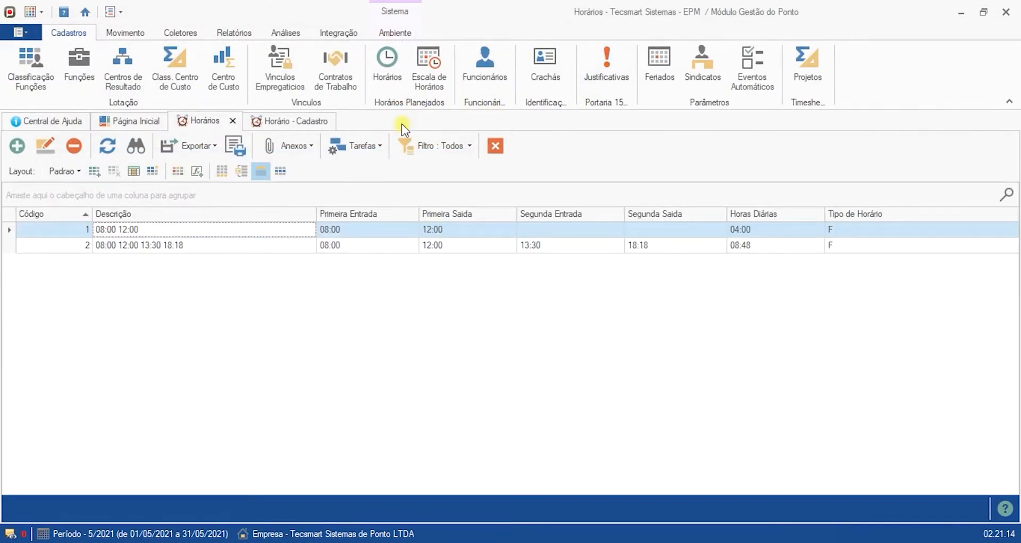
# Step: Return to the unsaved 07:42 12:00 13:30 18:00 schedule registration and set its Tipo de Horário to Flexível
pyautogui.click(263, 124)
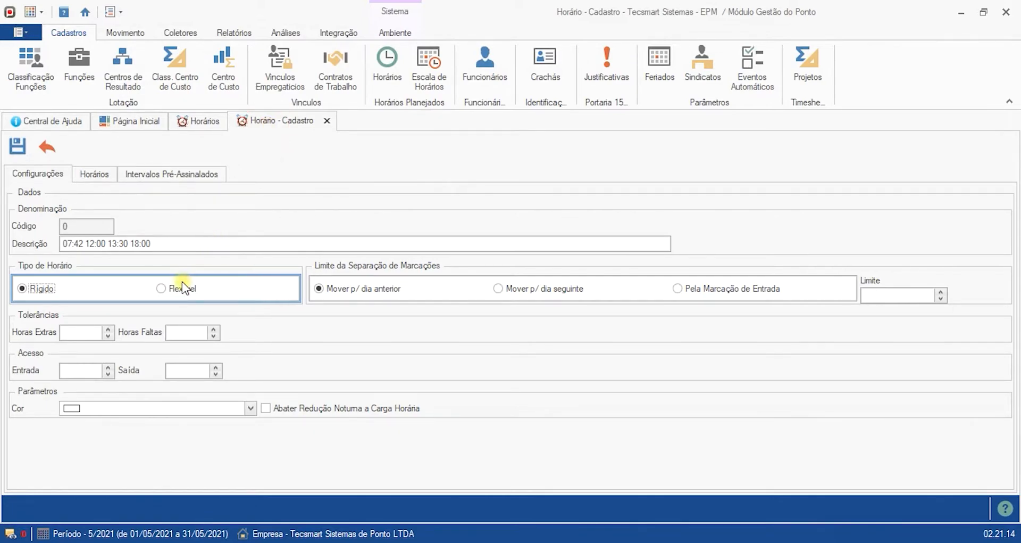
pyautogui.moveTo(191, 240); pyautogui.dragTo(60, 243)
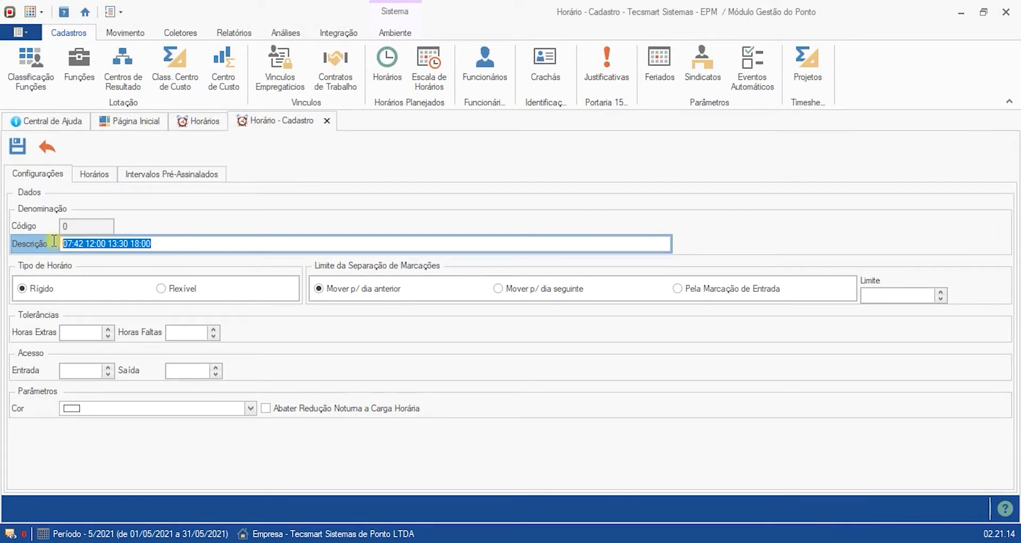
pyautogui.click(176, 290)
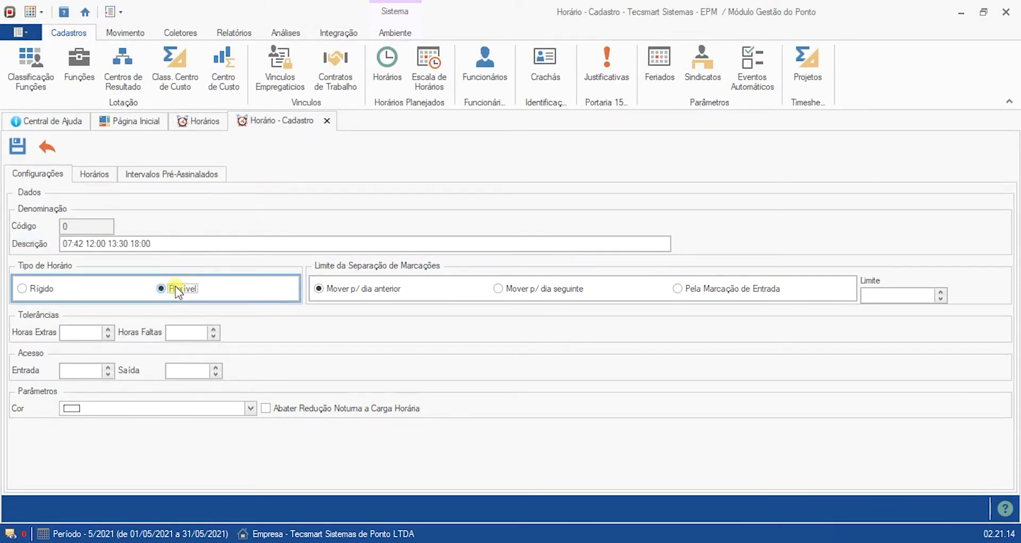
# Step: Examine the Horas Extras and Horas Faltas tolerance fields of the new schedule
pyautogui.click(92, 328)
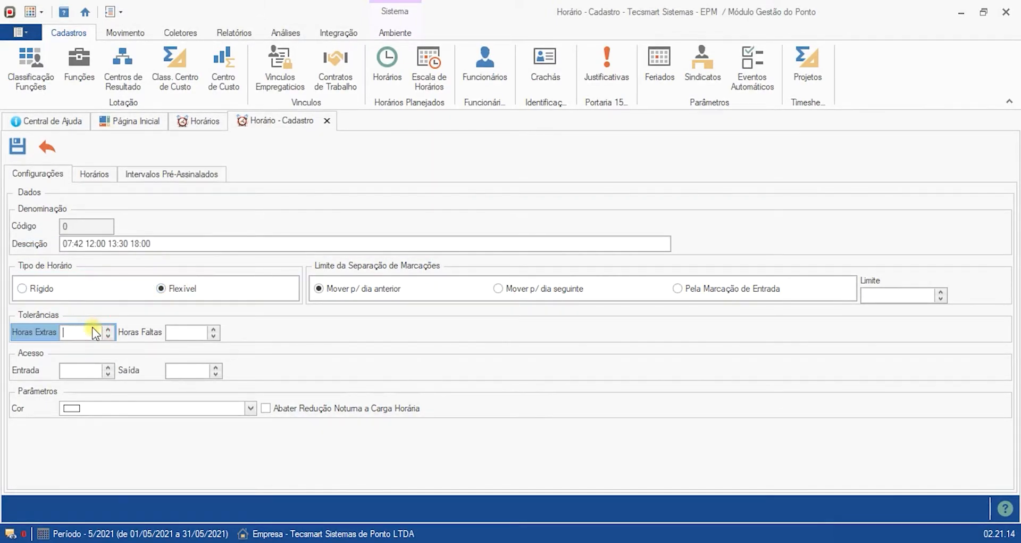
pyautogui.click(193, 334)
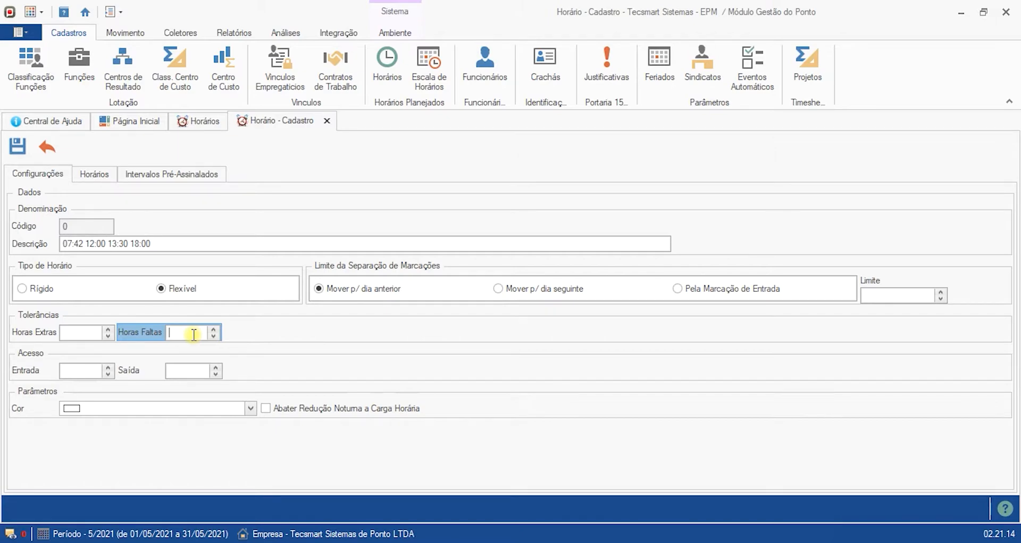
pyautogui.click(86, 334)
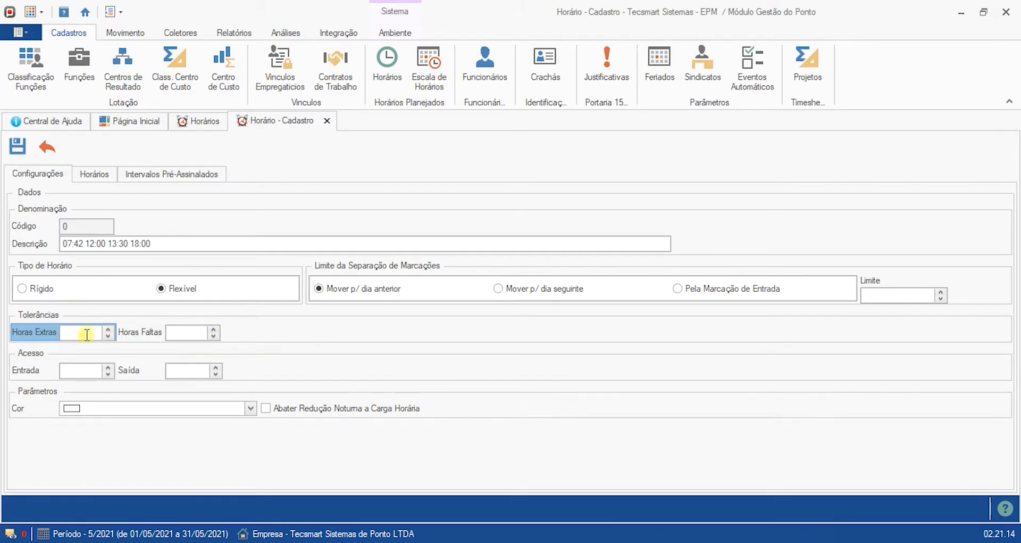
pyautogui.click(184, 332)
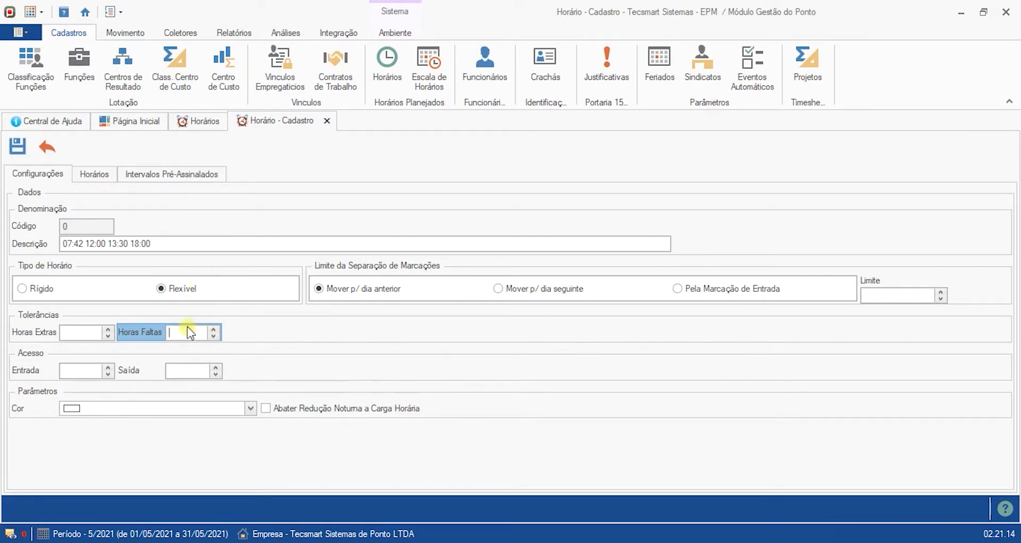
# Step: Set the first period of the new schedule to Entrada 07:42 and Saída 12:00
pyautogui.click(186, 246)
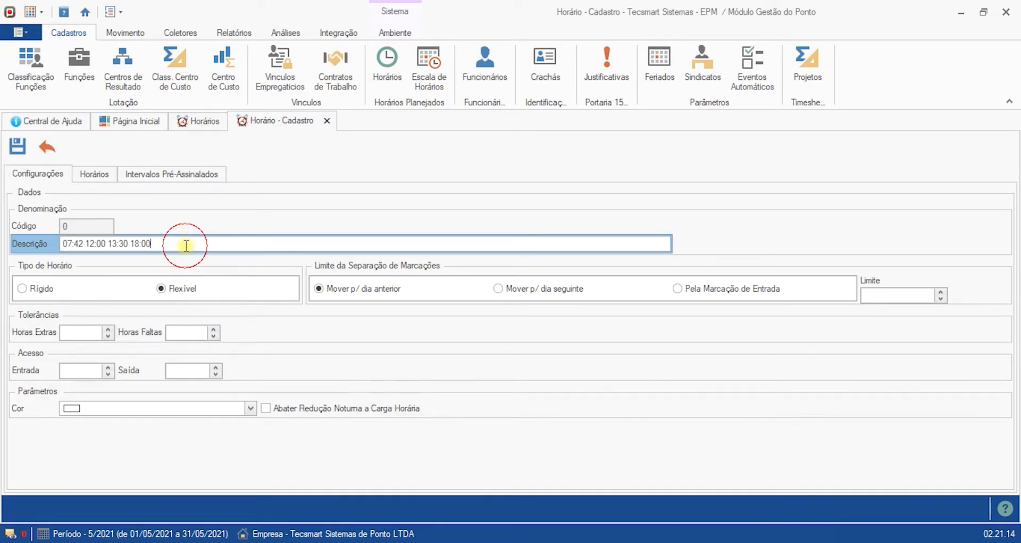
pyautogui.click(91, 175)
pyautogui.click(50, 172)
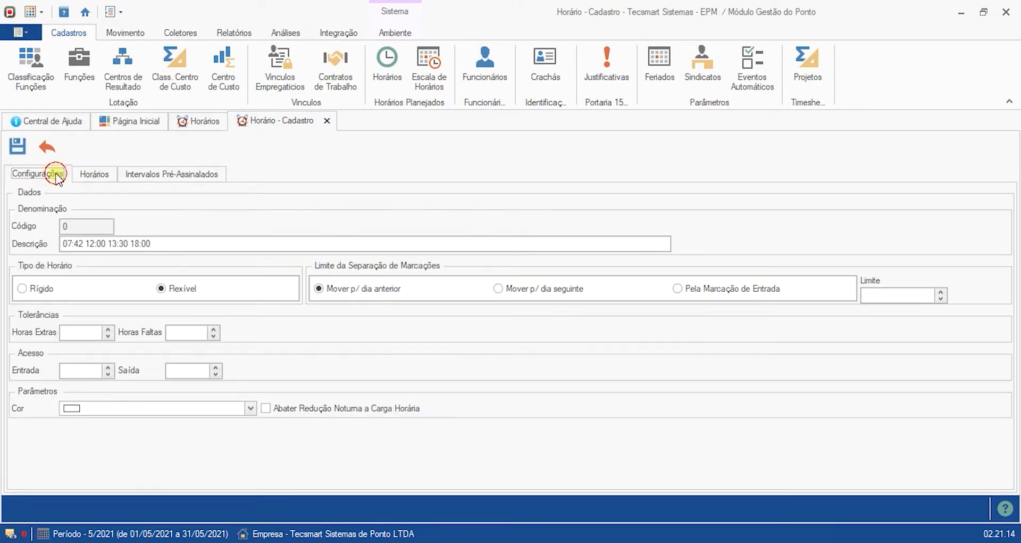
pyautogui.tripleClick(186, 242)
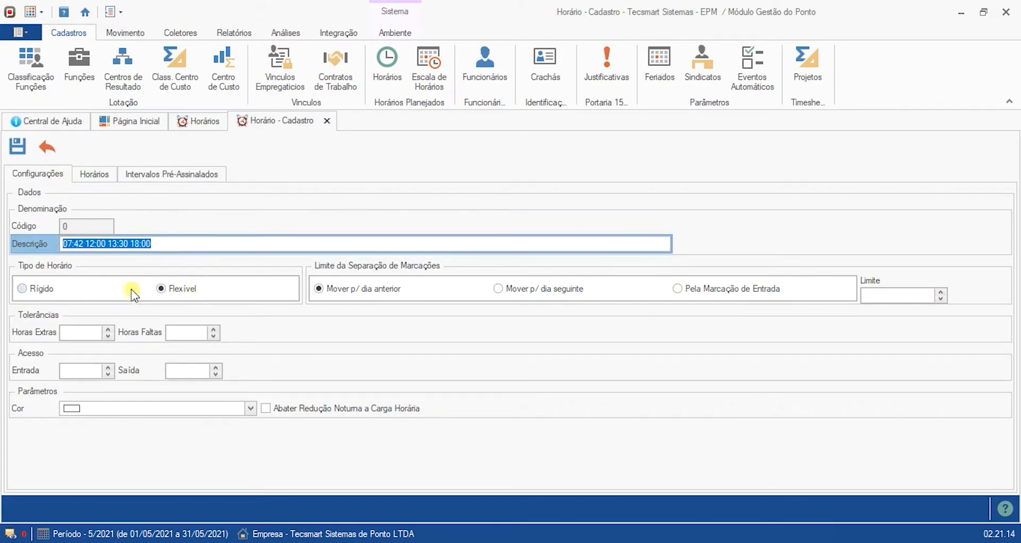
pyautogui.click(99, 174)
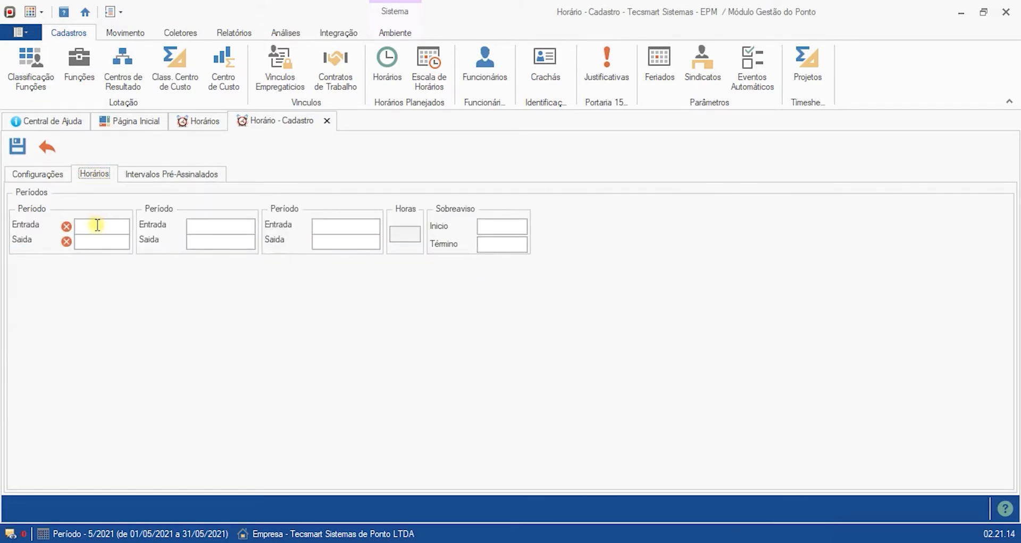
pyautogui.click(97, 224)
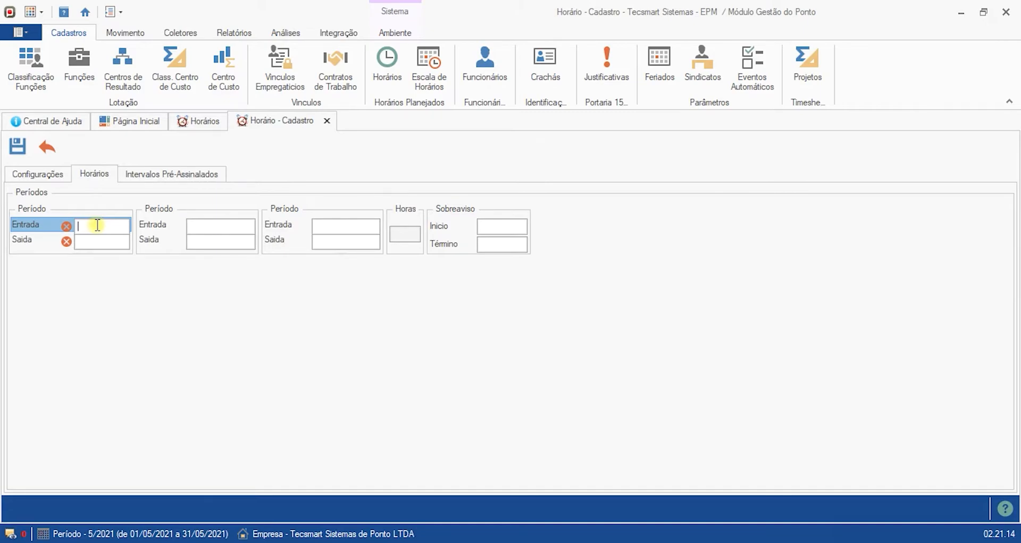
pyautogui.write('07:42')
pyautogui.click(101, 245)
pyautogui.write('12:00')
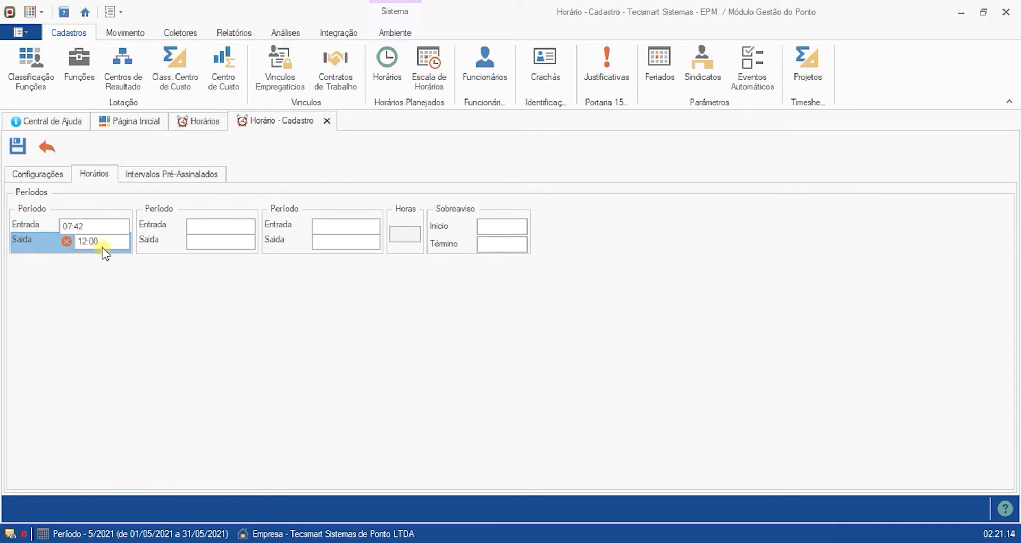
# Step: Set the second period of the new schedule to Entrada 13:30 and Saída 18:00
pyautogui.click(202, 226)
pyautogui.write('13:30')
pyautogui.click(208, 242)
pyautogui.write('18:00')
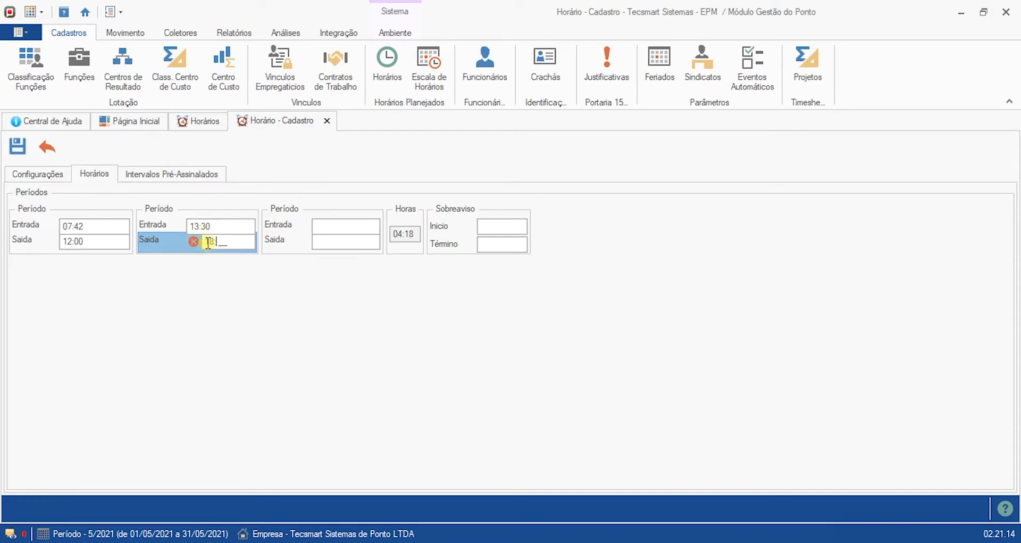
# Step: Compare the entered period times with the times in the schedule's Descrição, focusing on the break interval
pyautogui.click(114, 227)
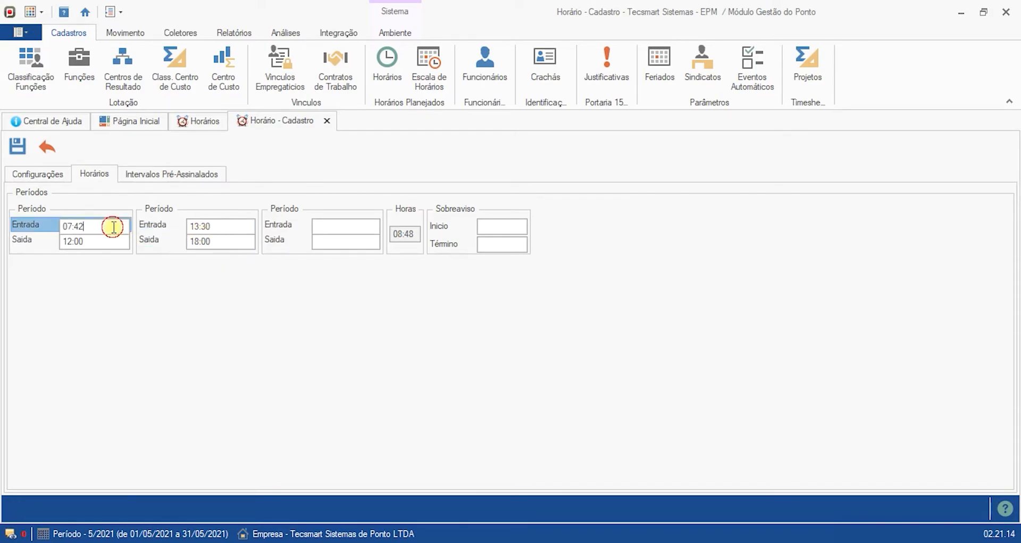
pyautogui.click(56, 174)
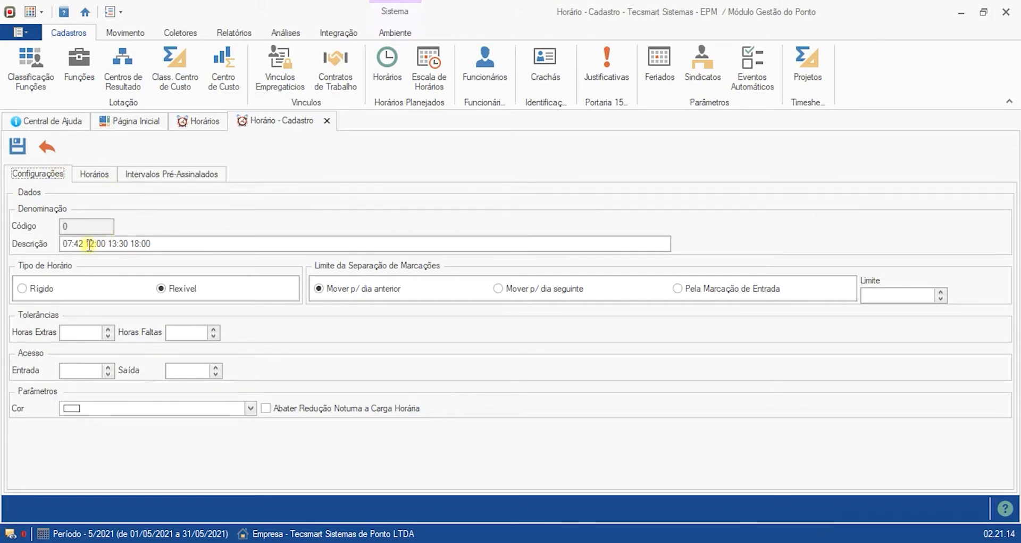
pyautogui.moveTo(83, 244); pyautogui.dragTo(113, 244)
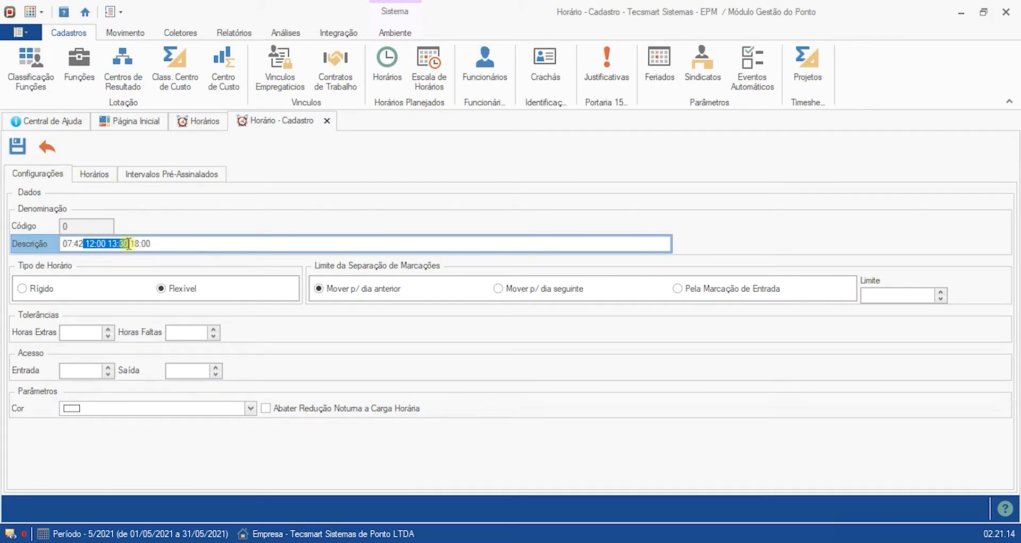
pyautogui.click(159, 244)
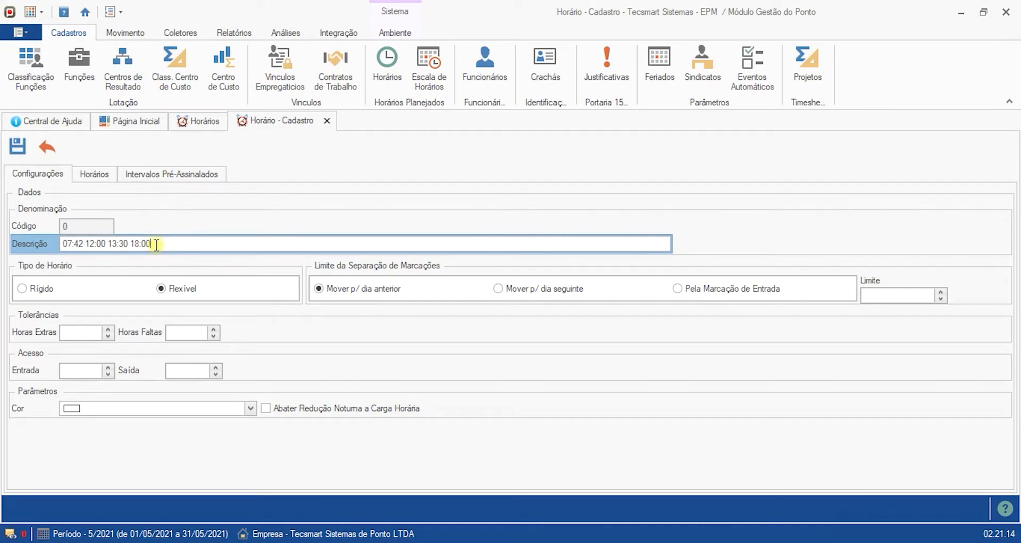
pyautogui.click(126, 243)
pyautogui.moveTo(126, 243); pyautogui.dragTo(84, 242)
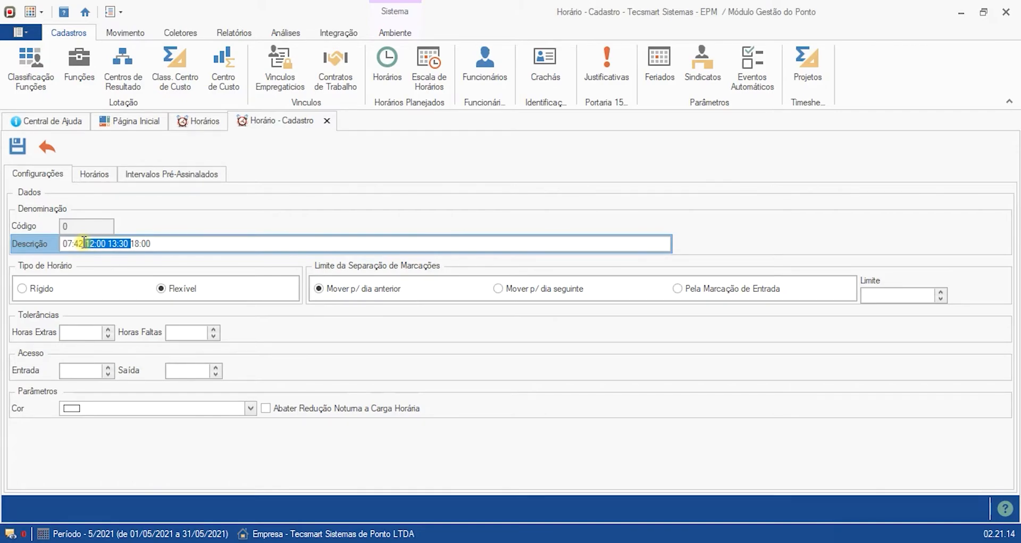
pyautogui.click(101, 174)
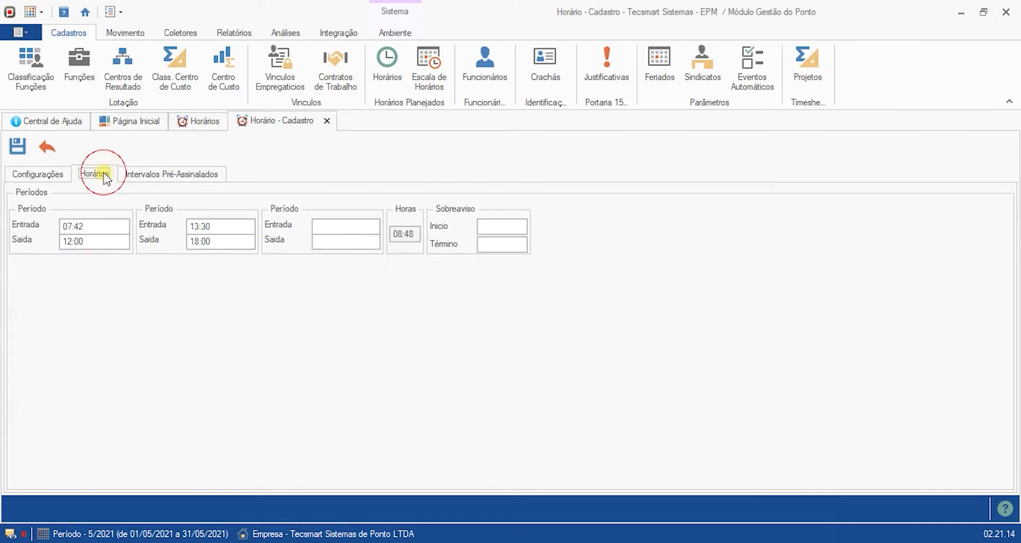
# Step: Try a schedule without a break by setting the first period's Saída to 18:00 and clearing the second period, checking the Horas total
pyautogui.moveTo(84, 228)
pyautogui.mouseDown()
pyautogui.moveTo(59, 227)
pyautogui.moveTo(69, 241)
pyautogui.moveTo(54, 242)
pyautogui.mouseUp()
pyautogui.click(100, 230)
pyautogui.write('18000')
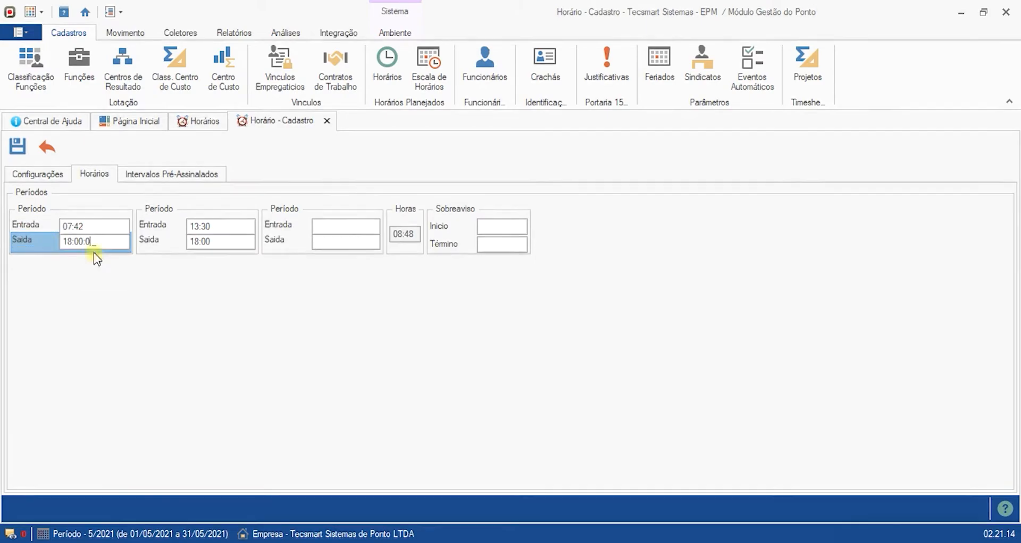
pyautogui.moveTo(232, 248); pyautogui.dragTo(189, 225)
pyautogui.press('BackSpace')
pyautogui.press('BackSpace')
pyautogui.click(221, 241)
pyautogui.moveTo(418, 234); pyautogui.dragTo(390, 233)
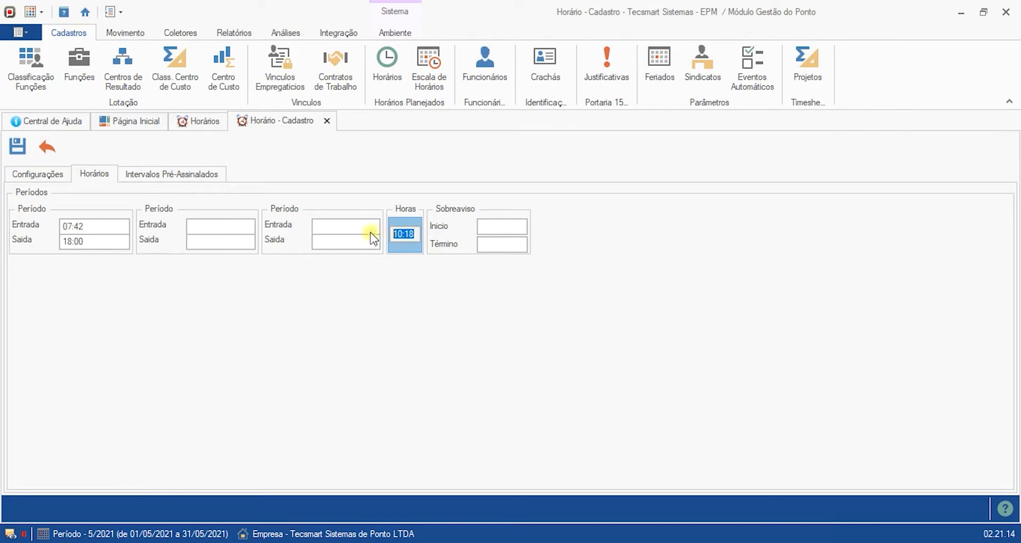
# Step: Restore the first period's Saída to 12:00 and the second period to Entrada 13:30 and Saída 18:00
pyautogui.moveTo(102, 240); pyautogui.dragTo(43, 238)
pyautogui.write('12:00')
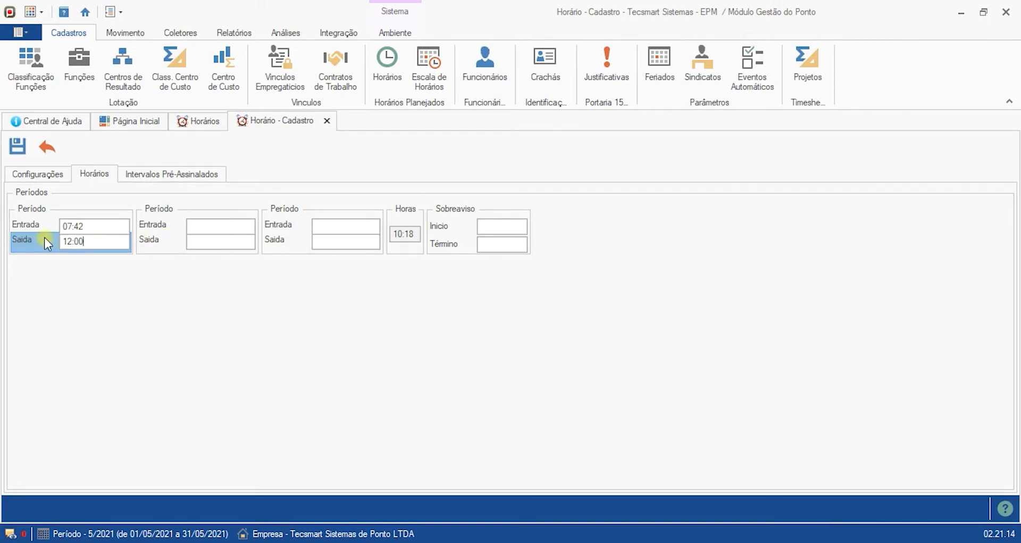
pyautogui.click(221, 225)
pyautogui.write('1330')
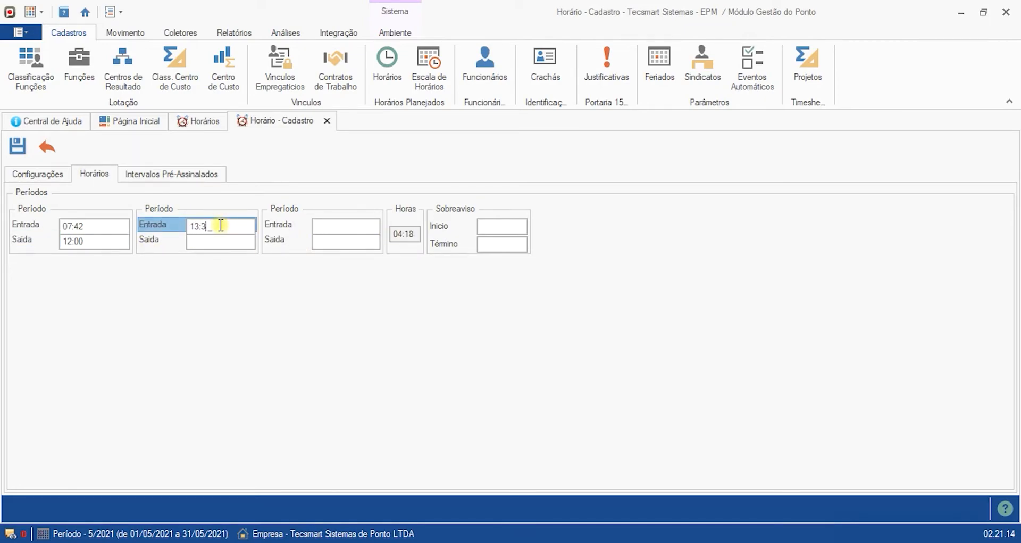
pyautogui.click(224, 242)
pyautogui.write('1800')
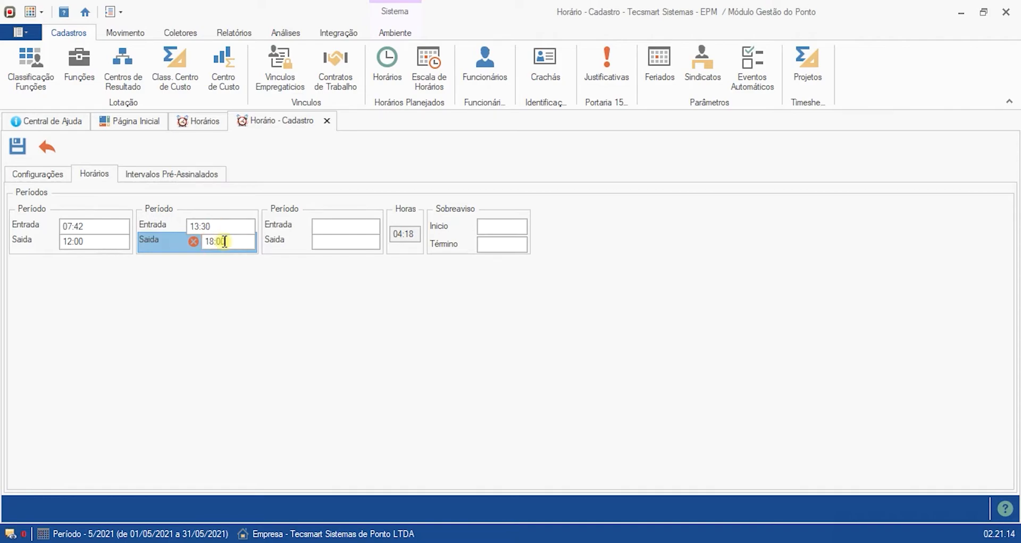
# Step: Check the Horas total calculated for the two periods
pyautogui.click(415, 234)
pyautogui.doubleClick(409, 235)
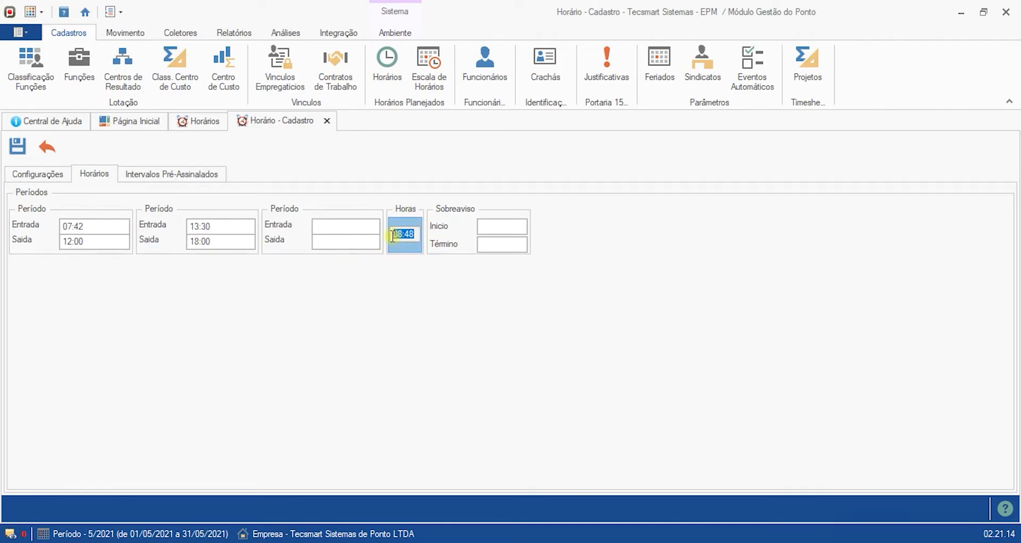
pyautogui.moveTo(418, 234); pyautogui.dragTo(396, 235)
pyautogui.moveTo(395, 235); pyautogui.dragTo(410, 237)
# Step: Examine the empty Entrada and Saída fields of the third period alongside those of the second period
pyautogui.click(340, 224)
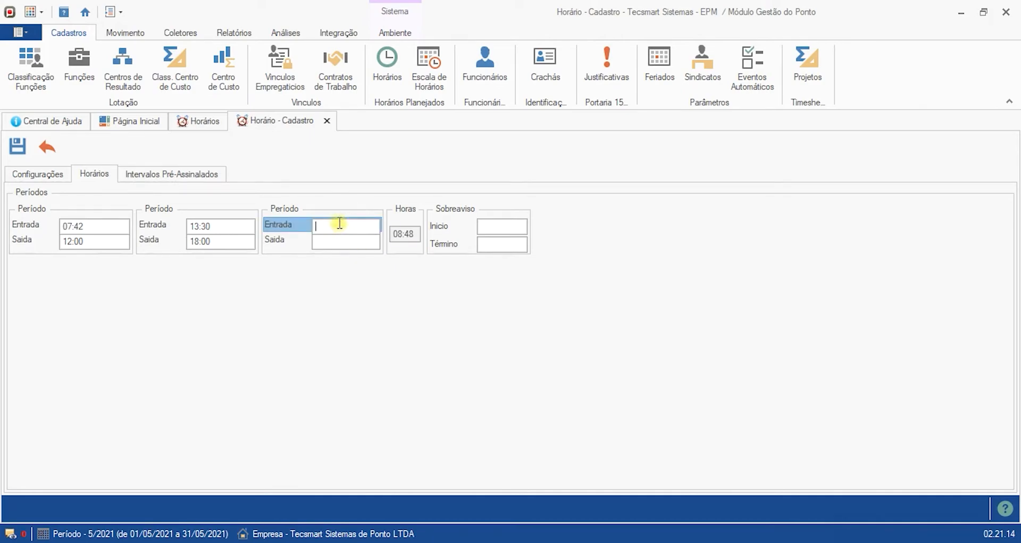
pyautogui.click(292, 206)
pyautogui.click(337, 228)
pyautogui.click(337, 237)
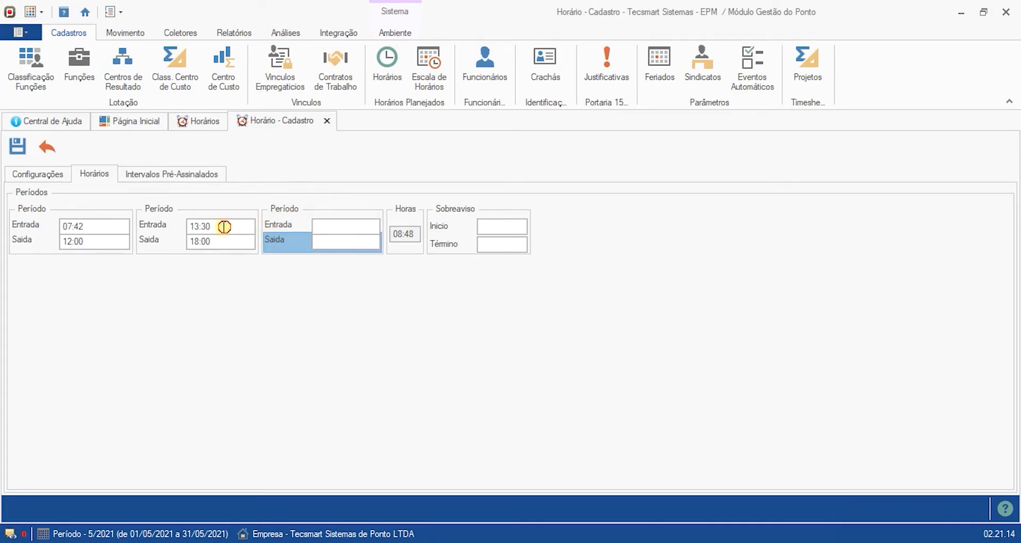
pyautogui.click(253, 225)
pyautogui.click(217, 240)
pyautogui.click(323, 226)
pyautogui.click(337, 240)
pyautogui.click(335, 226)
pyautogui.click(334, 240)
pyautogui.click(245, 225)
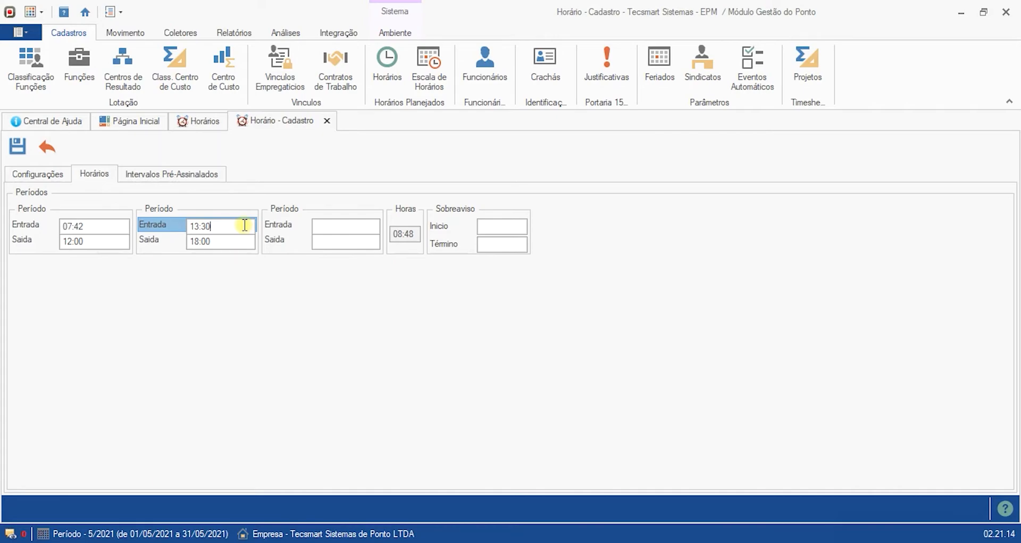
# Step: Review the Entrada and Saída times of the first and second periods against the optional third period
pyautogui.click(106, 241)
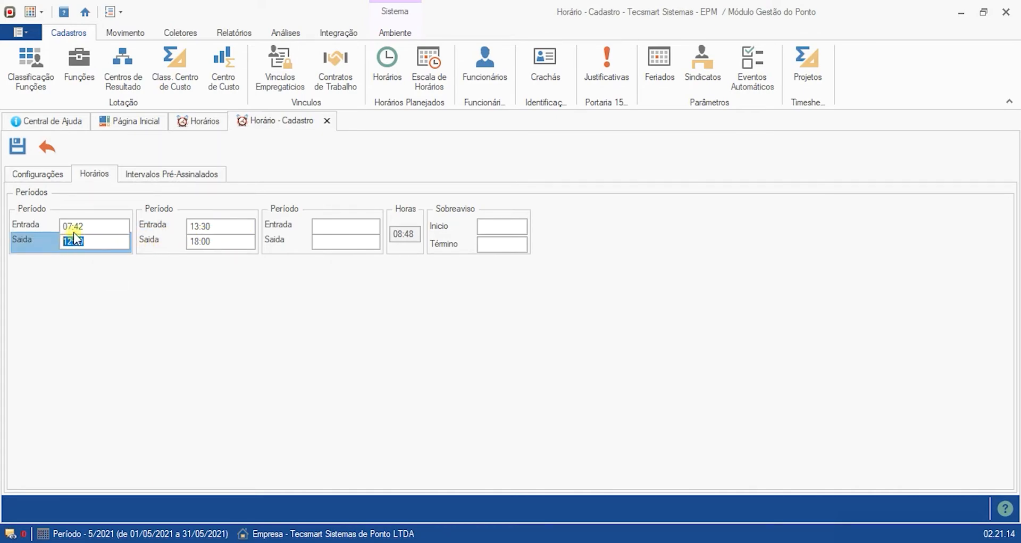
pyautogui.click(92, 227)
pyautogui.click(342, 226)
pyautogui.click(348, 240)
pyautogui.click(346, 225)
pyautogui.click(346, 241)
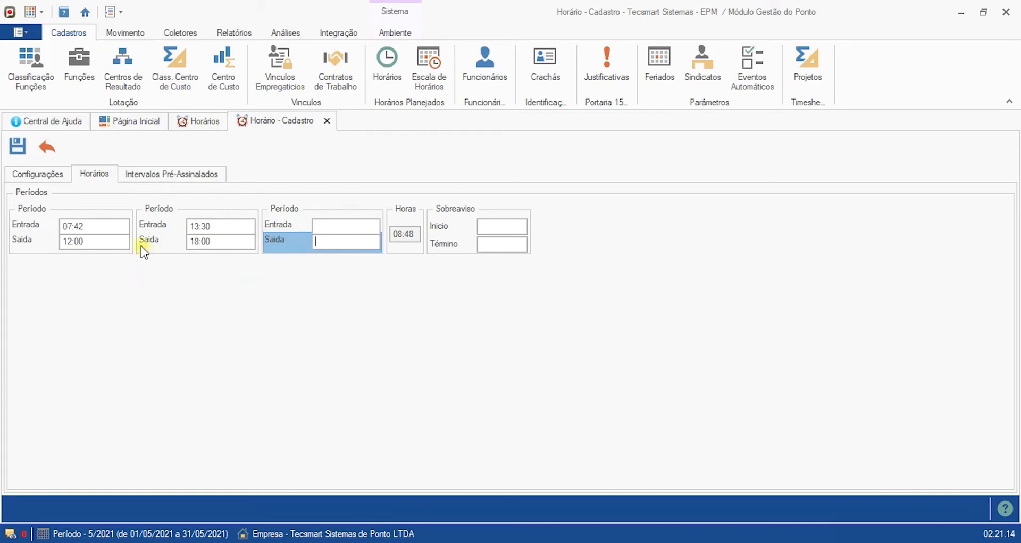
pyautogui.click(92, 227)
pyautogui.click(99, 241)
pyautogui.click(103, 229)
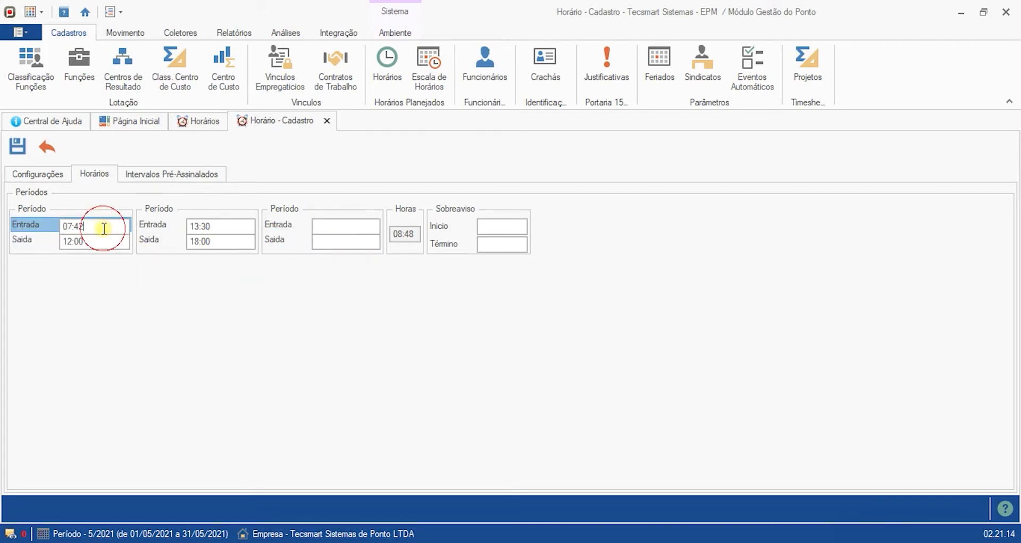
pyautogui.doubleClick(104, 228)
pyautogui.click(89, 239)
pyautogui.click(223, 225)
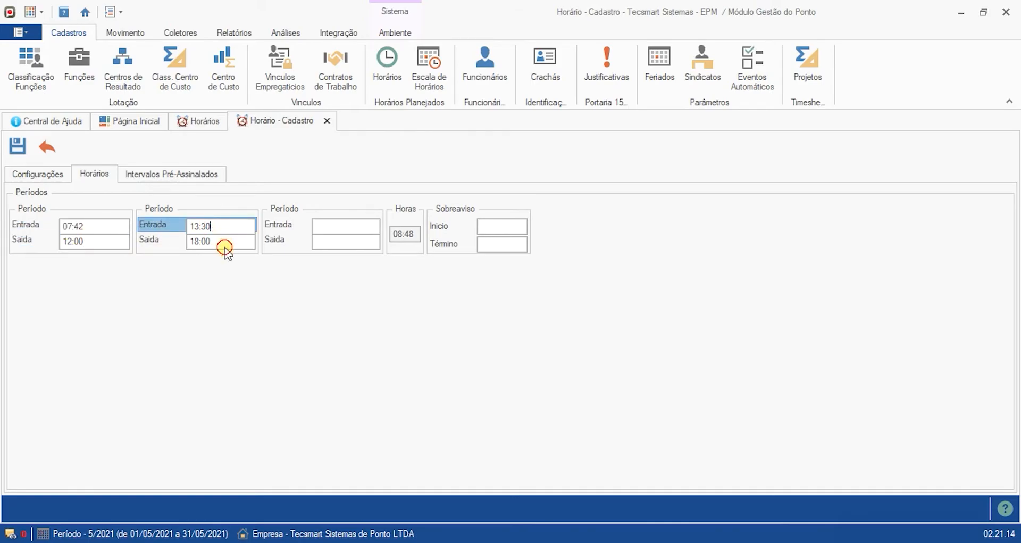
pyautogui.click(223, 242)
# Step: Recheck the new schedule's configuration and period times, and save its registration
pyautogui.click(48, 174)
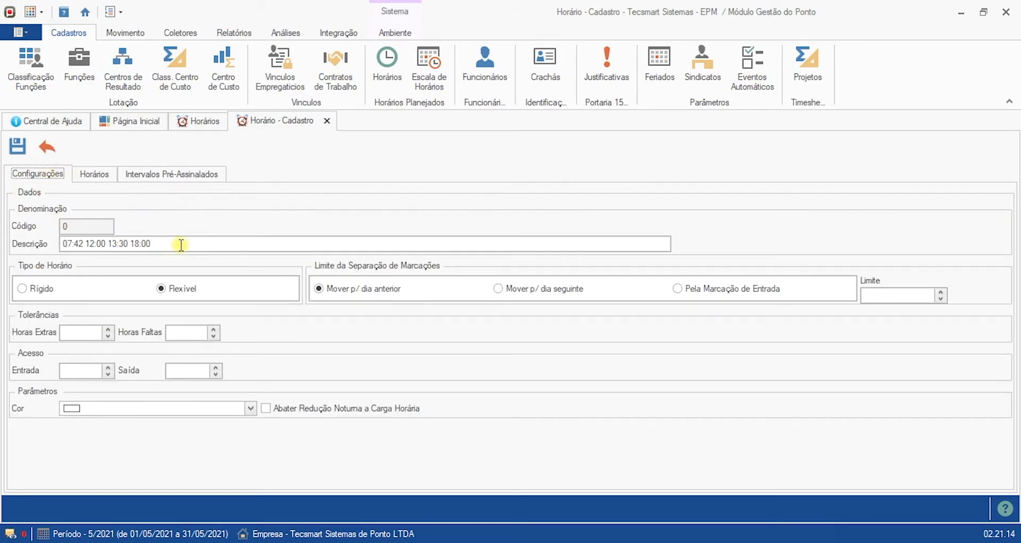
pyautogui.click(99, 179)
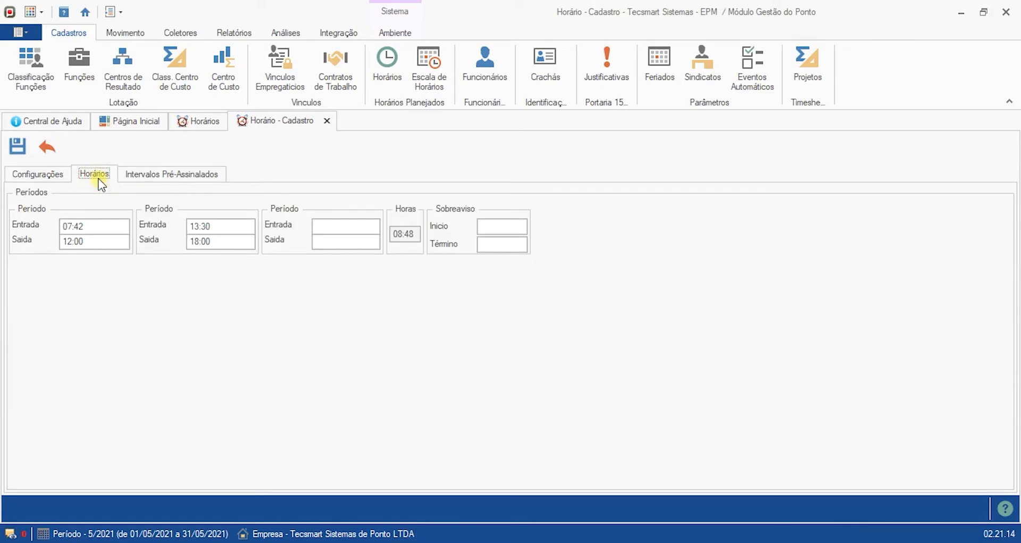
pyautogui.click(49, 175)
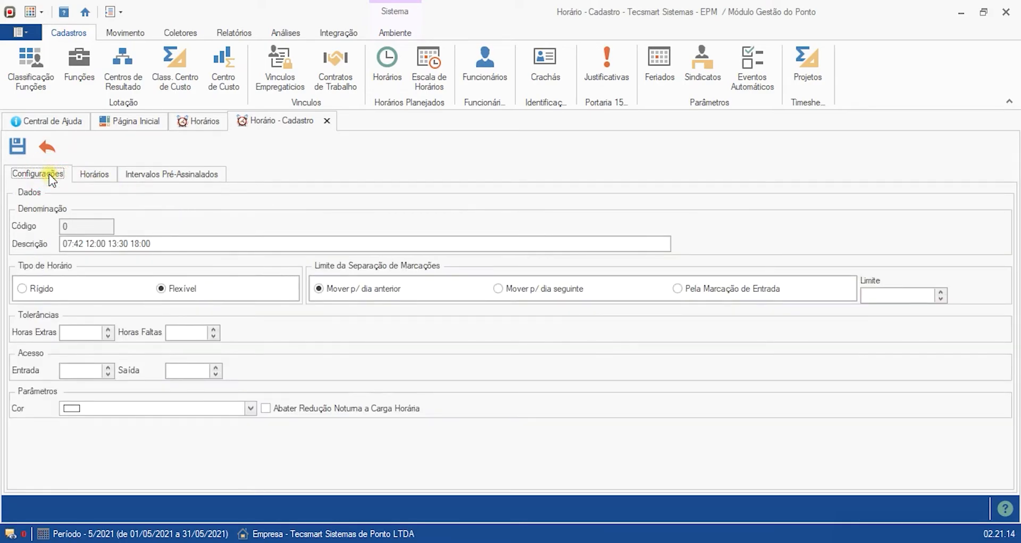
pyautogui.click(17, 155)
# Step: Open the saved 07:42 12:00 13:30 18:00 schedule for editing from the Horários list
pyautogui.click(211, 260)
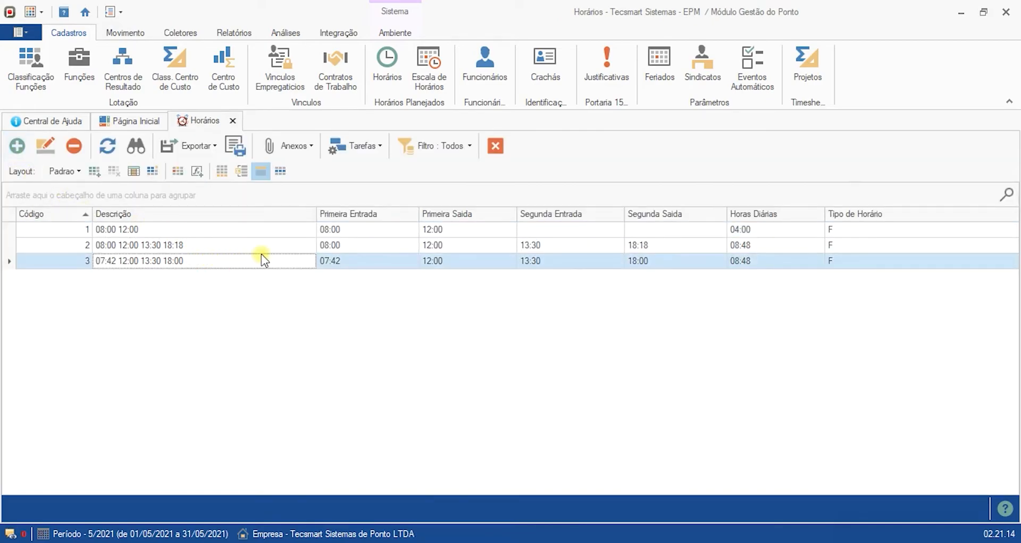
pyautogui.click(220, 247)
pyautogui.click(209, 266)
pyautogui.click(45, 147)
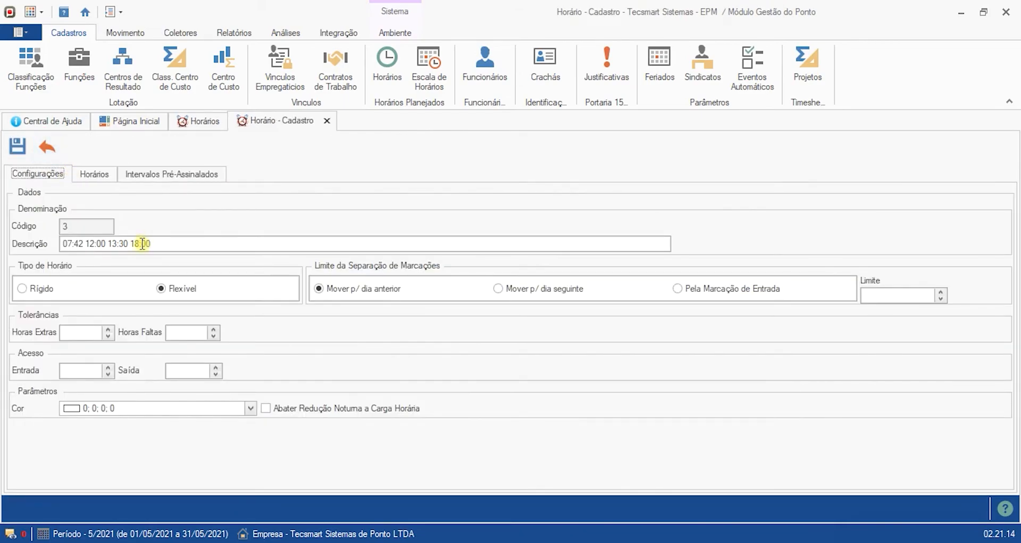
# Step: Examine which fields of the saved schedule can be edited: Descrição, Tolerâncias, Tipo de Horário and the period times
pyautogui.moveTo(177, 243); pyautogui.dragTo(62, 242)
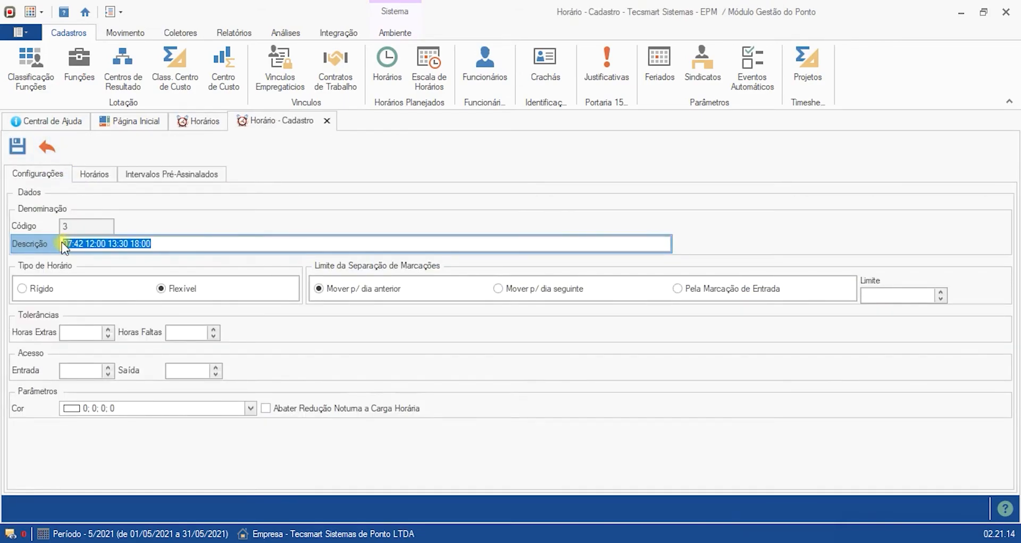
pyautogui.click(82, 328)
pyautogui.click(193, 334)
pyautogui.click(46, 289)
pyautogui.click(173, 290)
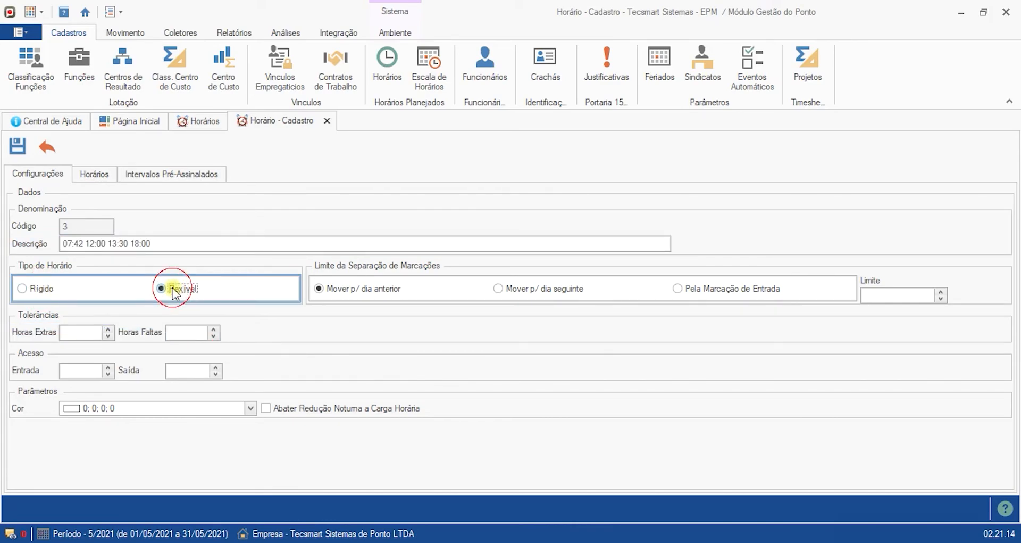
pyautogui.click(94, 176)
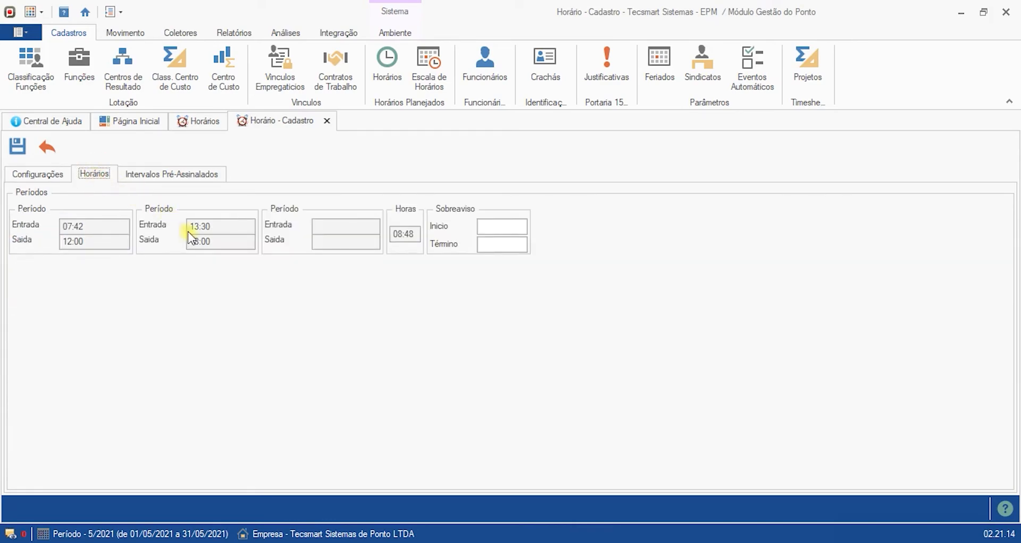
pyautogui.moveTo(230, 228); pyautogui.dragTo(190, 227)
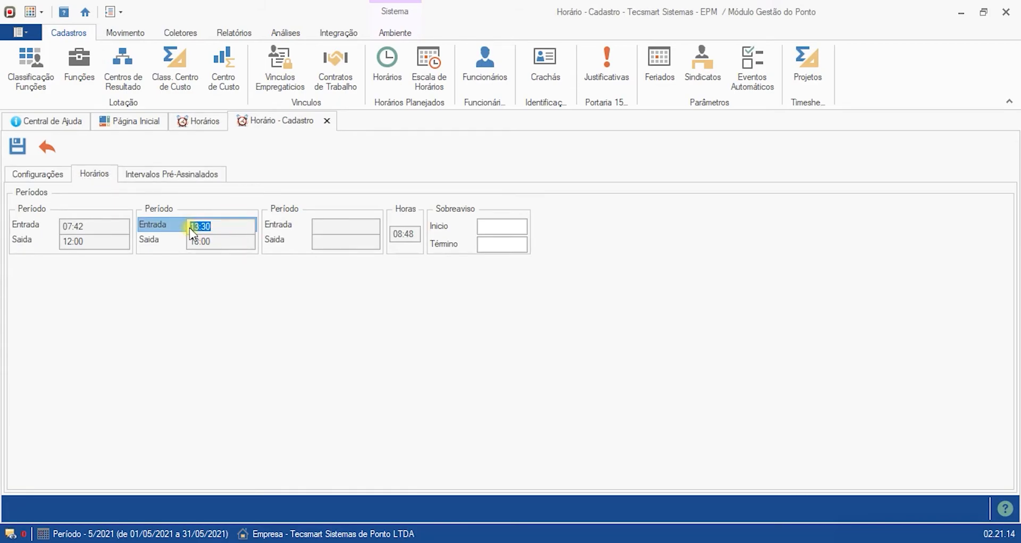
# Step: Check the registered schedules in the Horários list and close the open schedule record without changing it
pyautogui.click(195, 123)
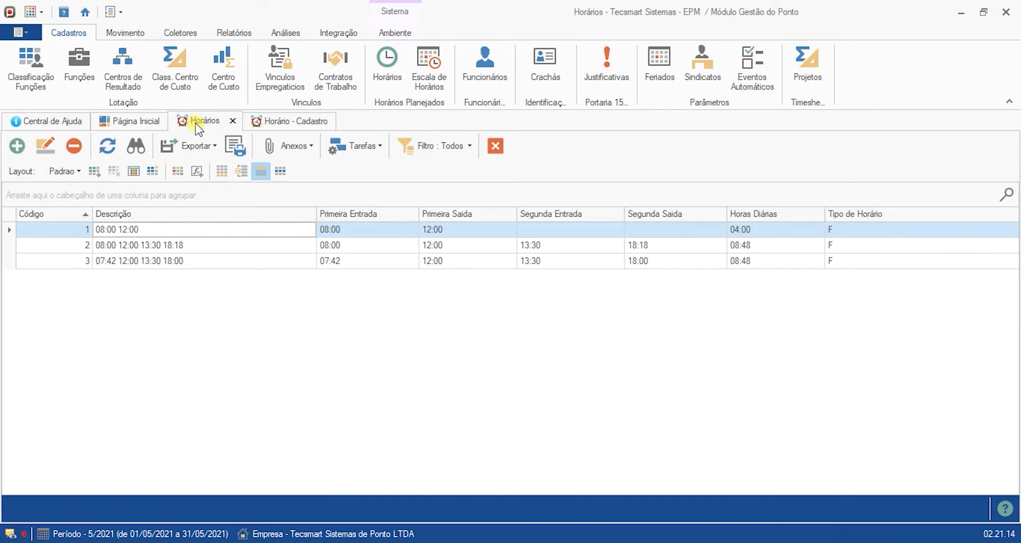
pyautogui.click(194, 246)
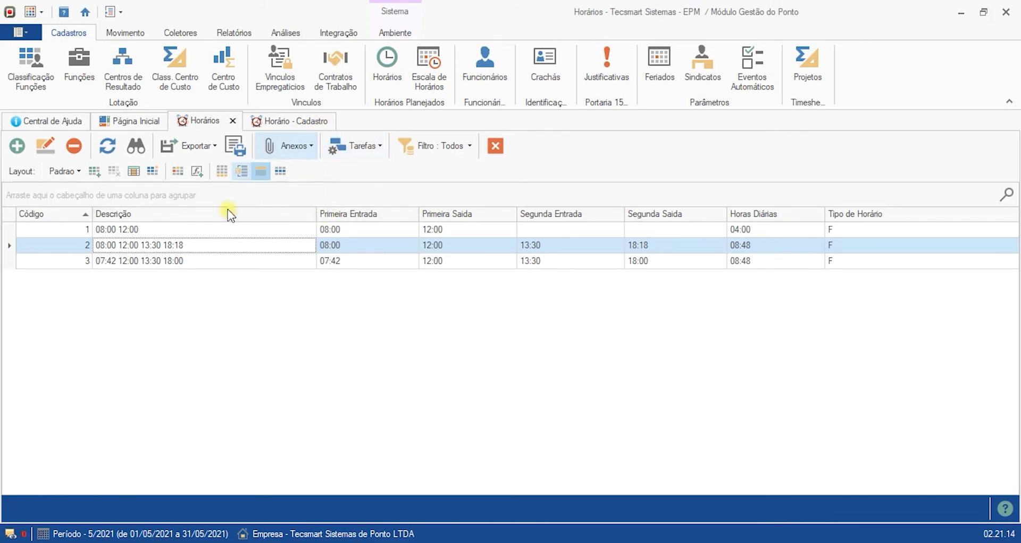
pyautogui.click(283, 121)
pyautogui.click(324, 123)
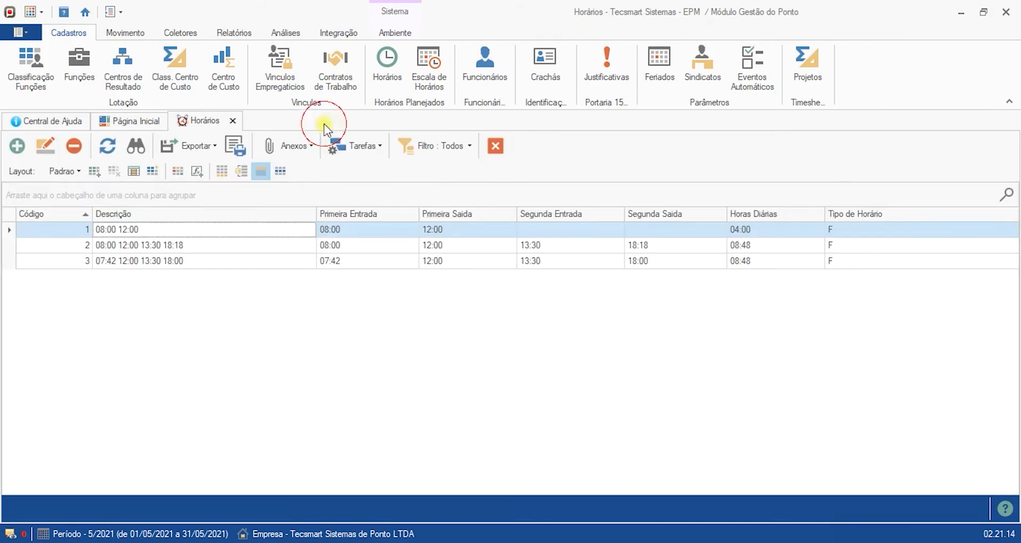
# Step: Change the Descrição of schedule 3 (07:42 12:00 13:30 18:00) to 08:00 14:00 and save it
pyautogui.click(174, 262)
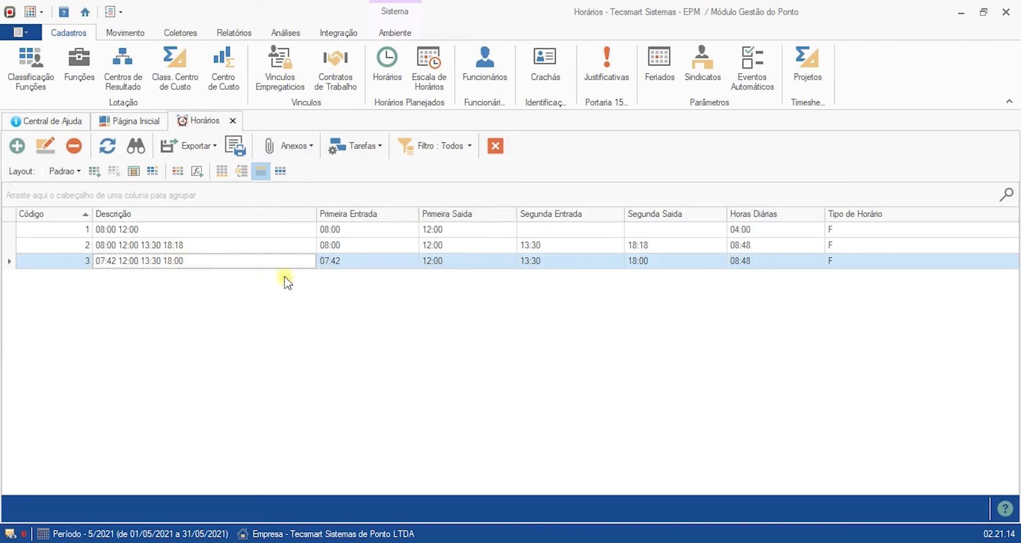
pyautogui.click(46, 149)
pyautogui.moveTo(178, 243); pyautogui.dragTo(38, 241)
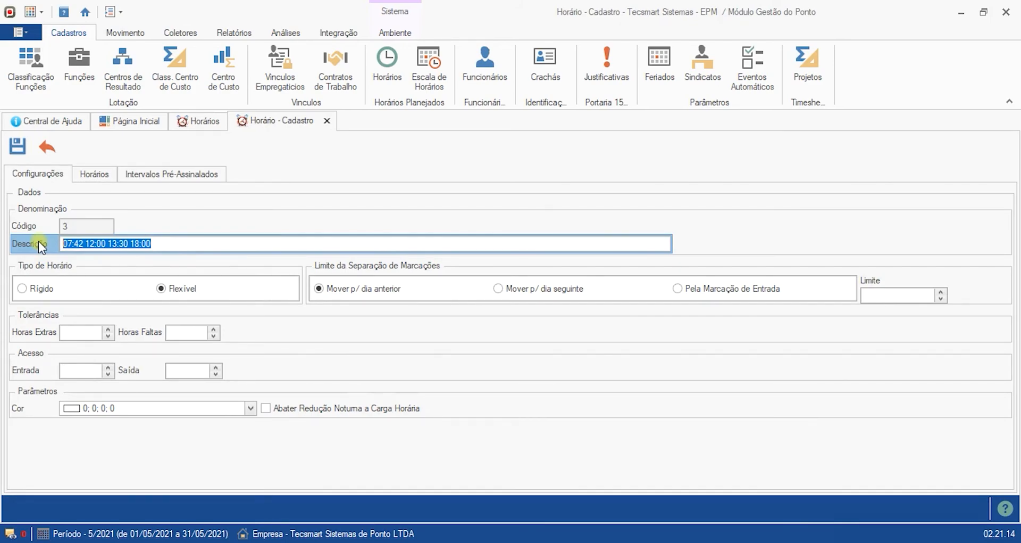
pyautogui.write('08')
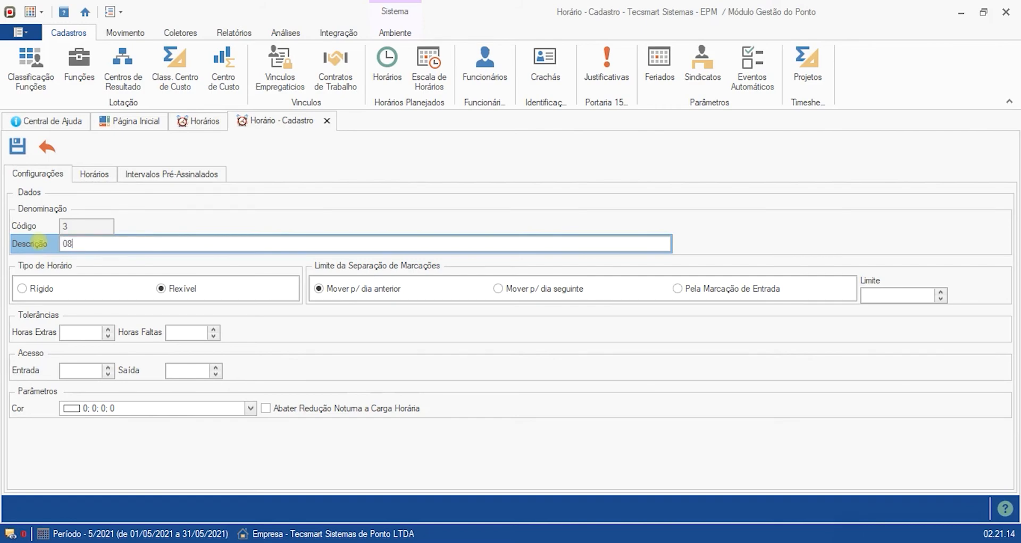
pyautogui.write(':00 14:00')
pyautogui.click(16, 151)
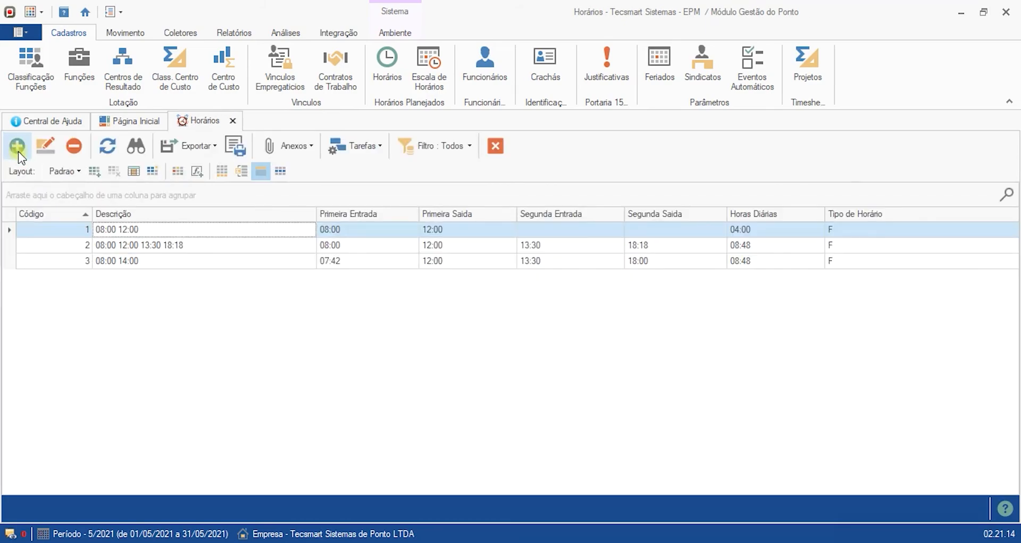
# Step: Compare the description of schedule 3 with its first and second Entrada and Saída times in the list
pyautogui.click(110, 262)
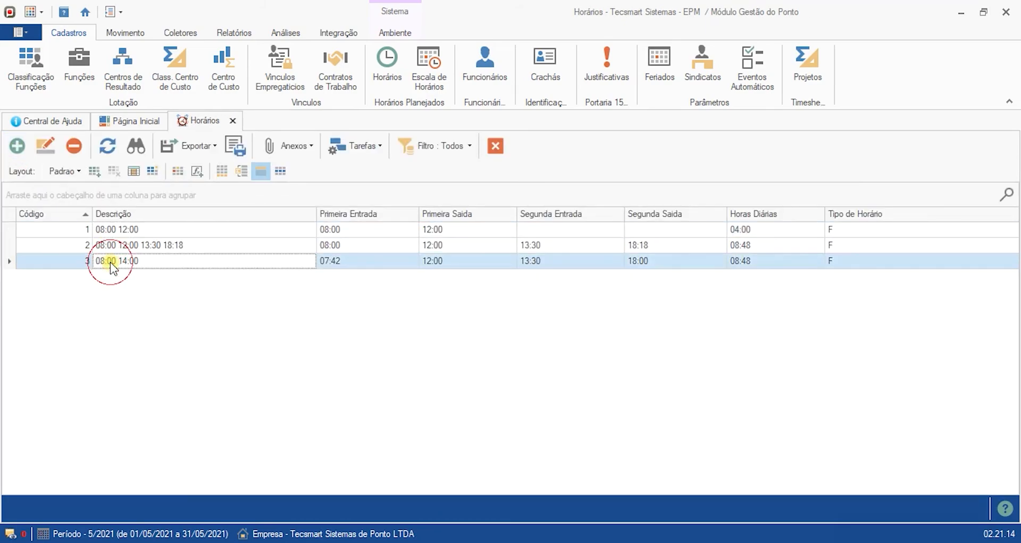
pyautogui.click(383, 260)
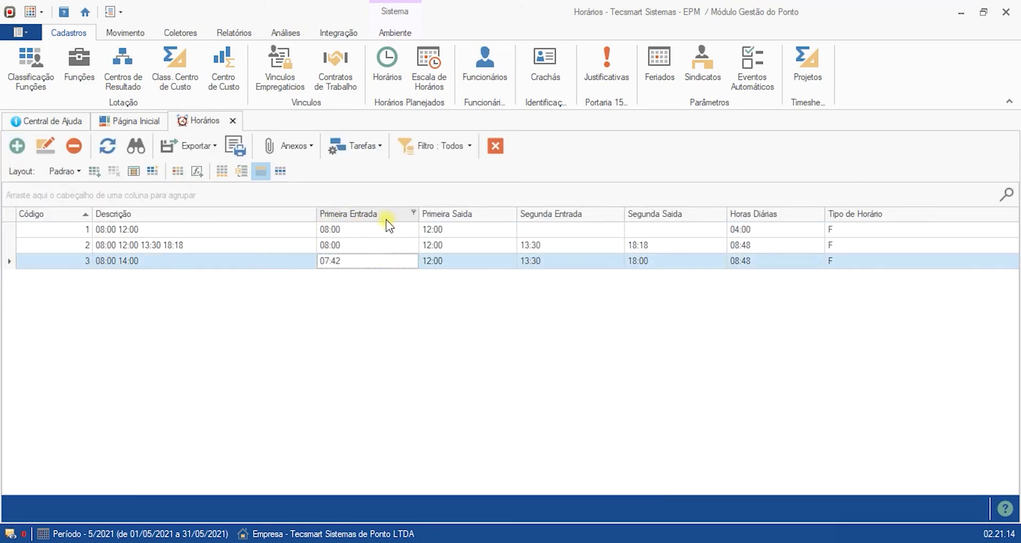
pyautogui.click(470, 266)
pyautogui.click(554, 260)
pyautogui.click(649, 256)
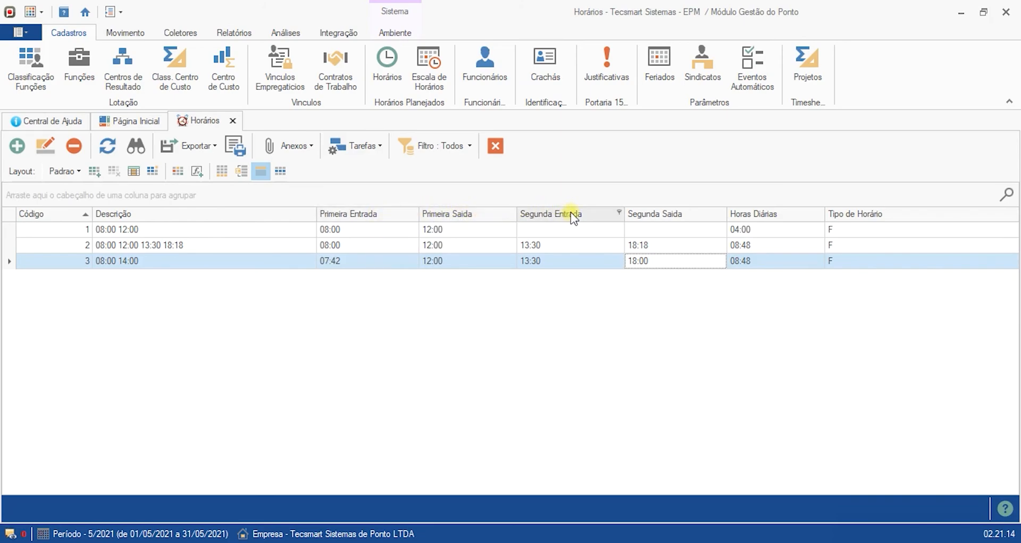
# Step: Set the Descrição of schedule 3 to 07:42 12:00 13:30 18:00, save it and check its row in the list
pyautogui.click(42, 150)
pyautogui.moveTo(145, 243); pyautogui.dragTo(30, 243)
pyautogui.write('07:4 2')
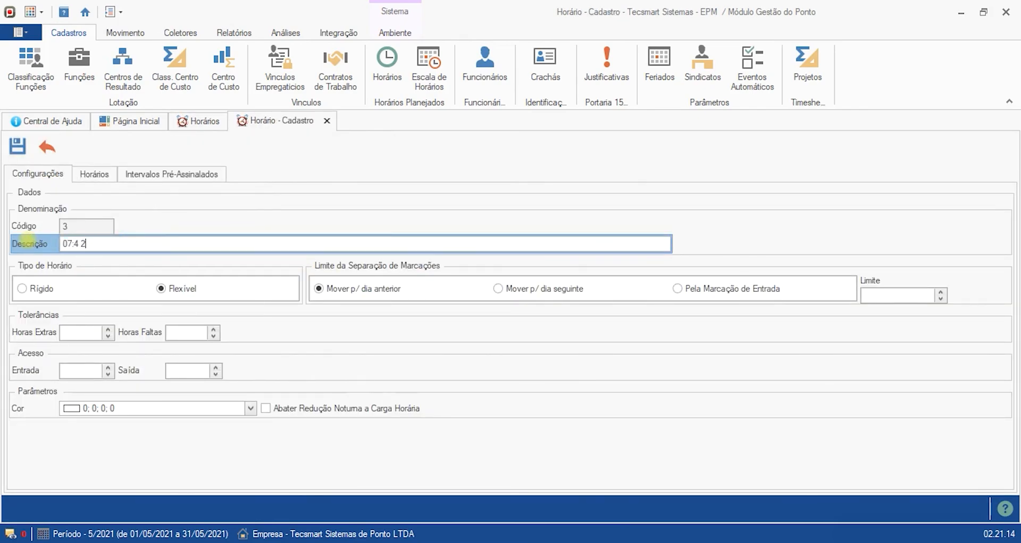
pyautogui.press('BackSpace')
pyautogui.press('BackSpace')
pyautogui.write('2 12:00 13:30 18:00')
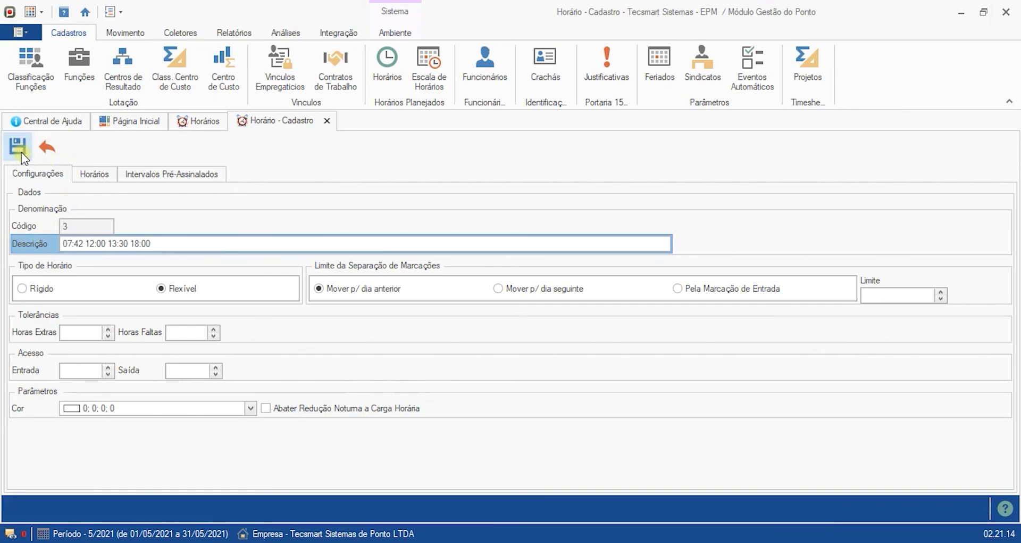
pyautogui.click(17, 147)
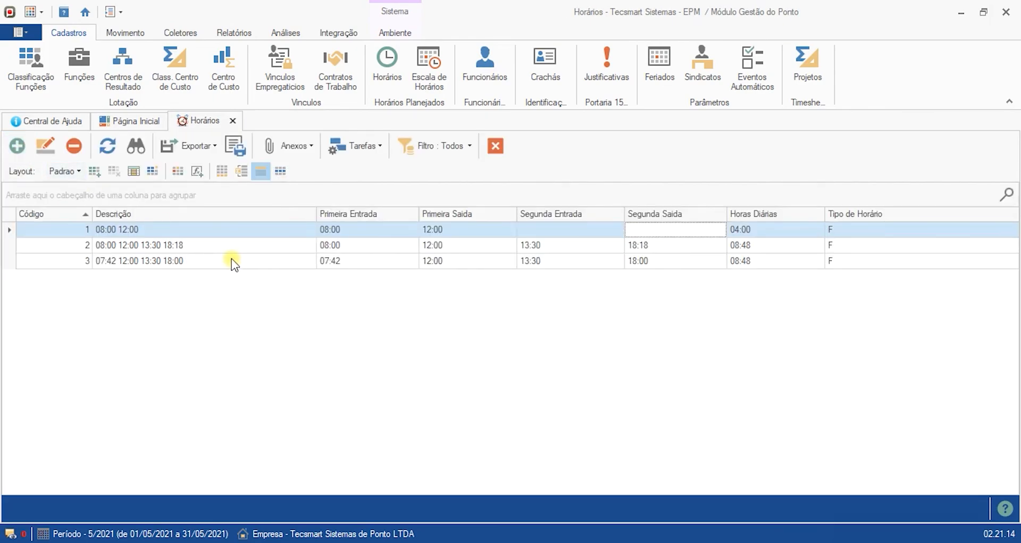
pyautogui.click(199, 261)
pyautogui.click(196, 250)
pyautogui.click(200, 261)
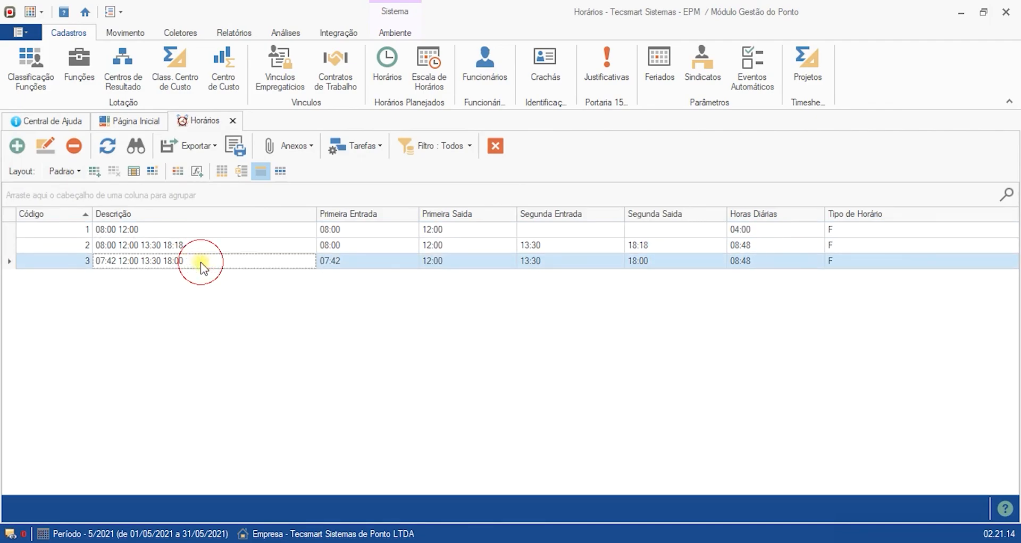
# Step: Open the Funcionários register with all records, without applying a filter
pyautogui.click(459, 245)
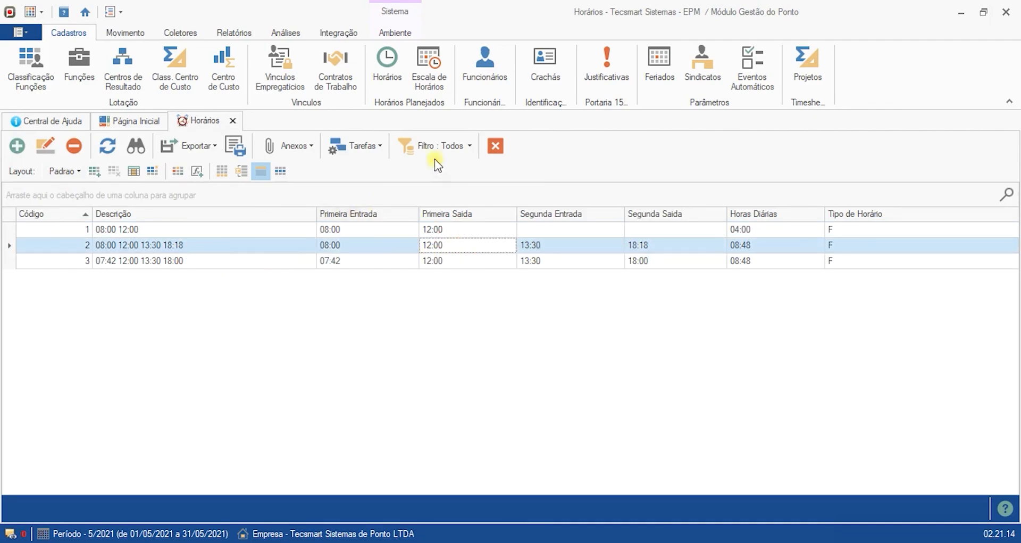
pyautogui.click(480, 80)
pyautogui.click(359, 438)
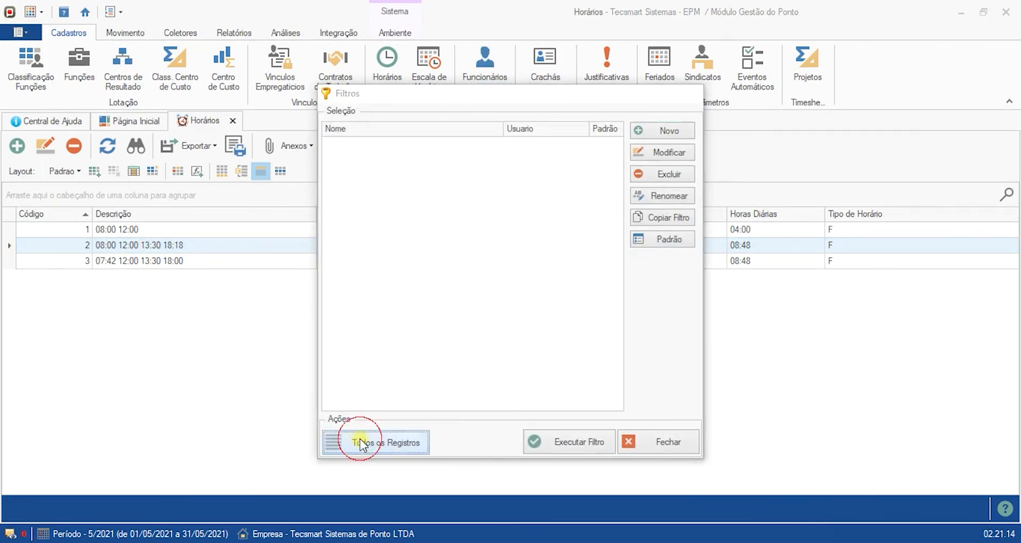